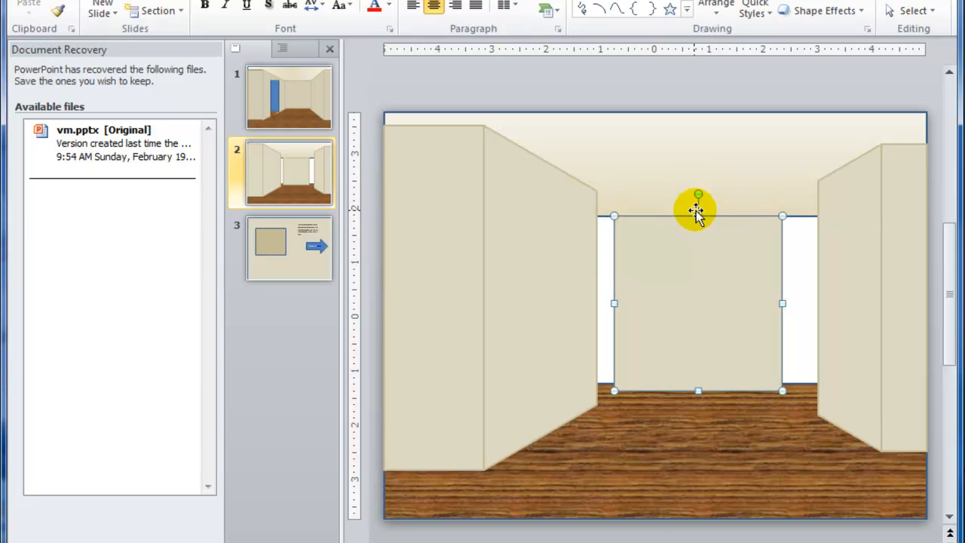
# Undo the last three changes made to the room's walls on slide 2
pyautogui.click(725, 444)
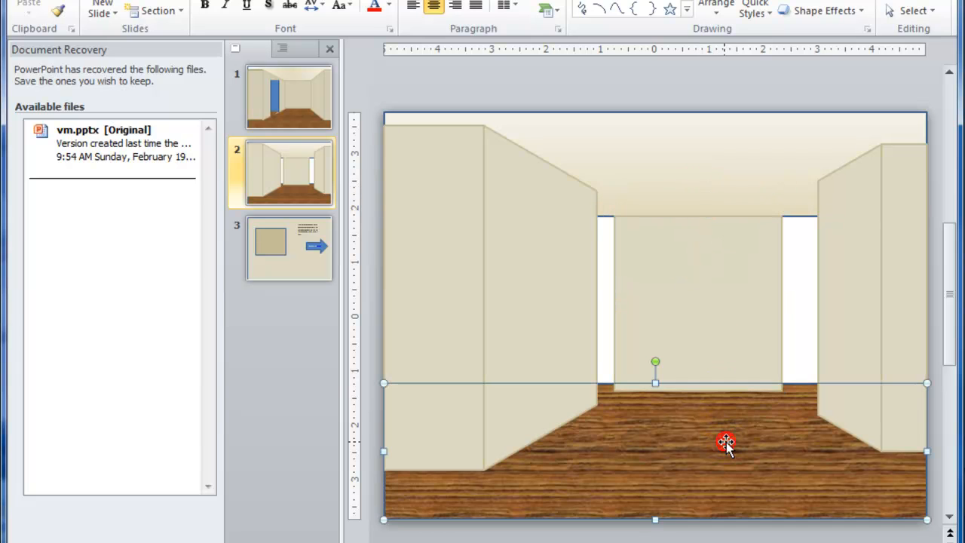
pyautogui.click(708, 284)
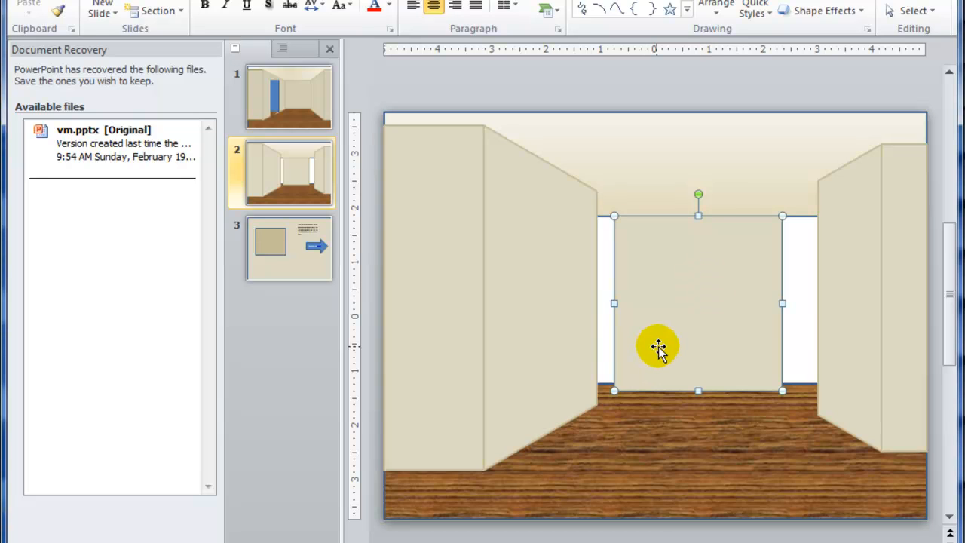
pyautogui.hotkey('ctrl', 'z')
pyautogui.hotkey('ctrl', 'z')
pyautogui.hotkey('ctrl', 'z')
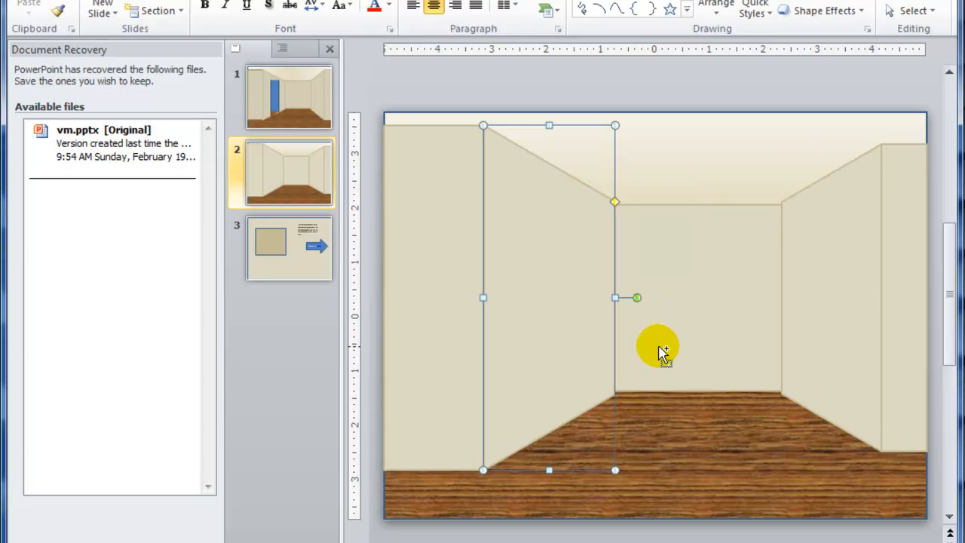
pyautogui.click(697, 467)
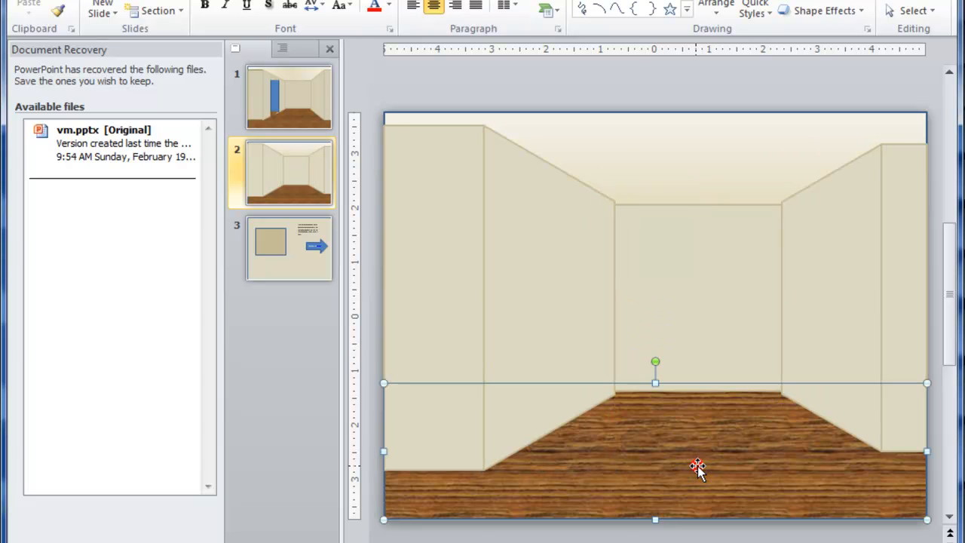
pyautogui.click(379, 79)
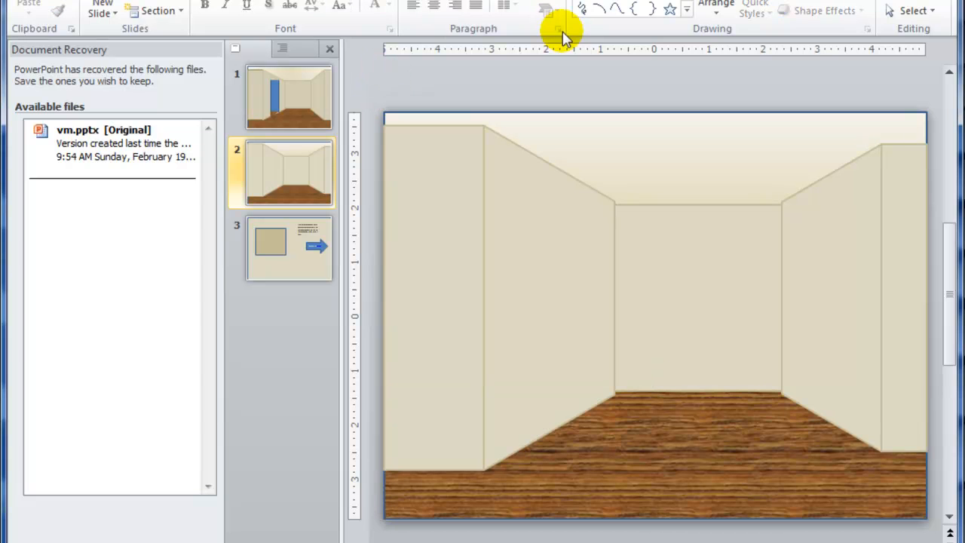
# Draw a tall, narrow rectangle as a doorway near the far end of the left side wall and nudge it down slightly
pyautogui.click(634, 0)
pyautogui.moveTo(542, 188); pyautogui.dragTo(593, 399)
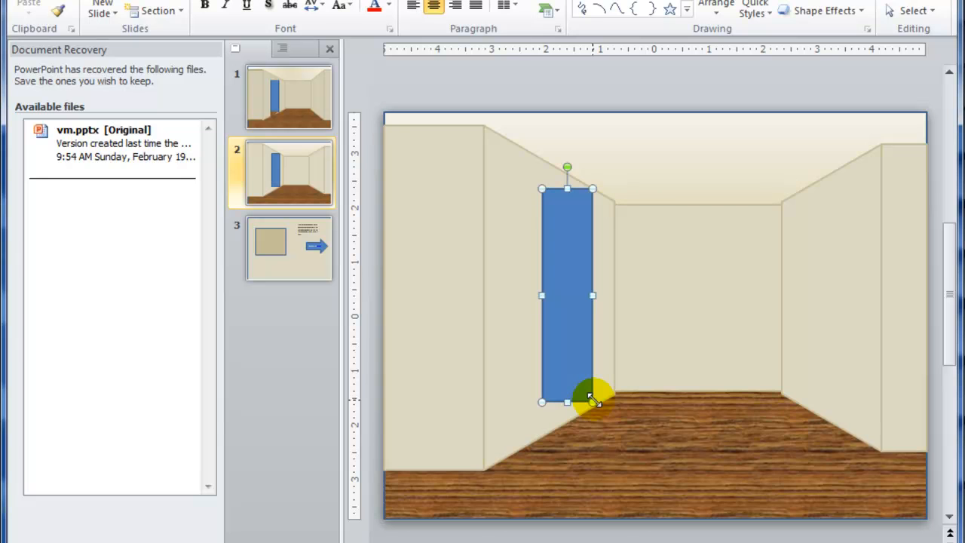
pyautogui.press('Down')
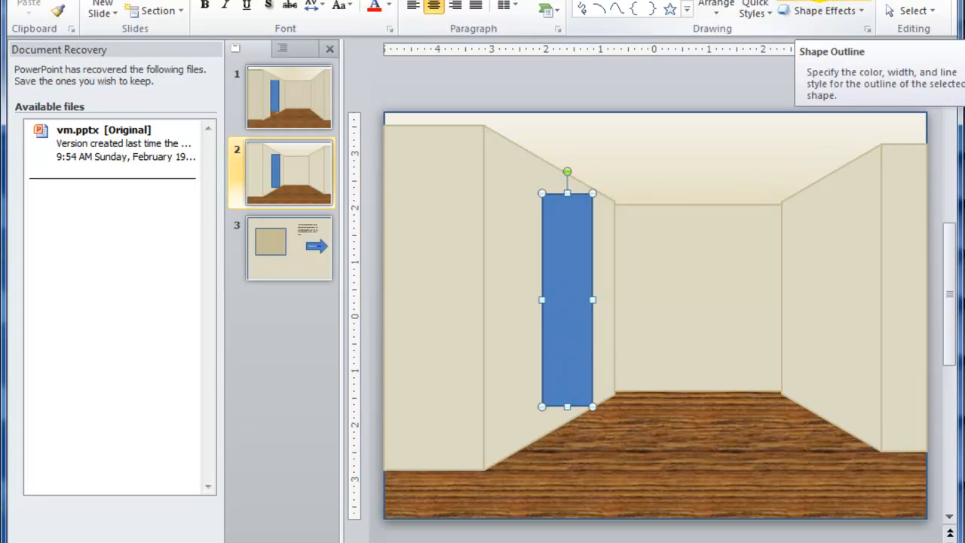
# Fill the doorway rectangle with a darker tan than the walls and give it a still darker tan outline
pyautogui.click(838, 1)
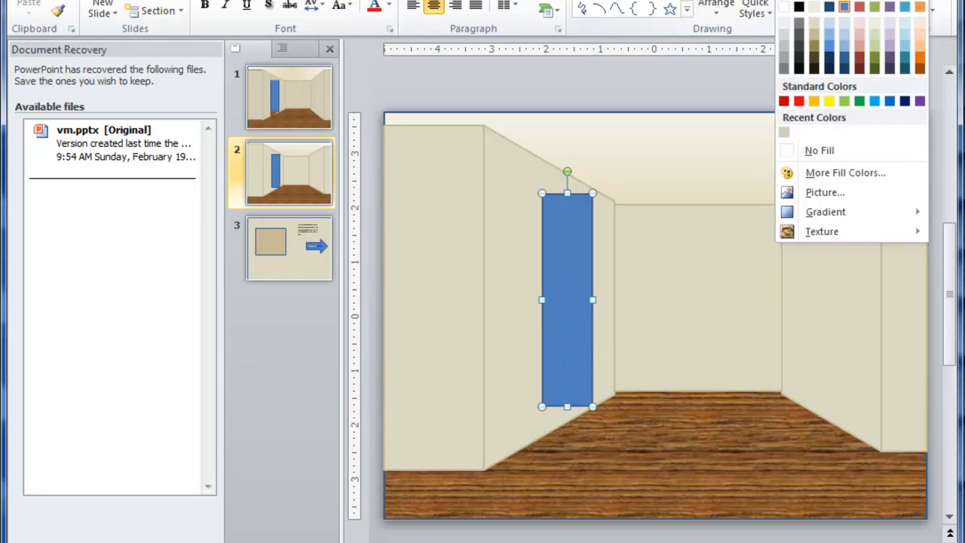
pyautogui.click(817, 38)
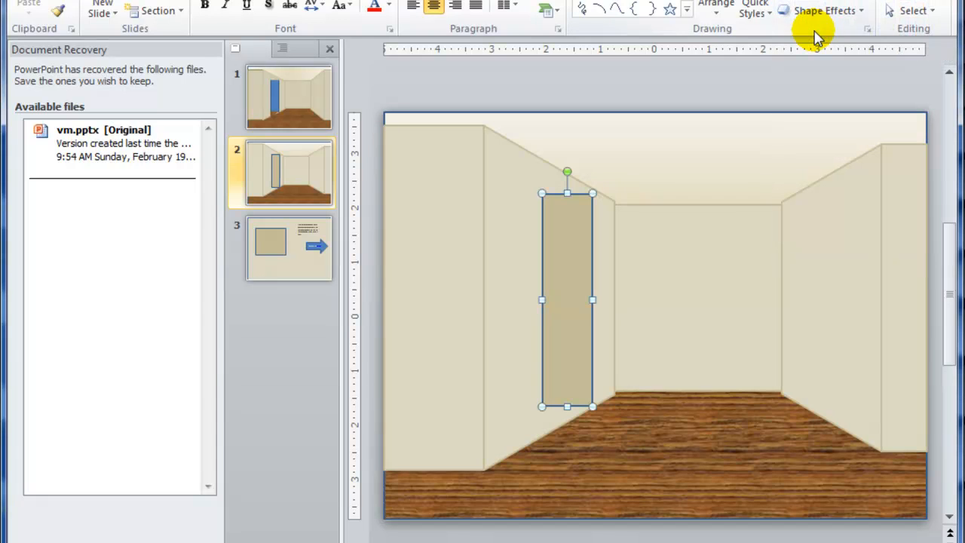
pyautogui.click(699, 469)
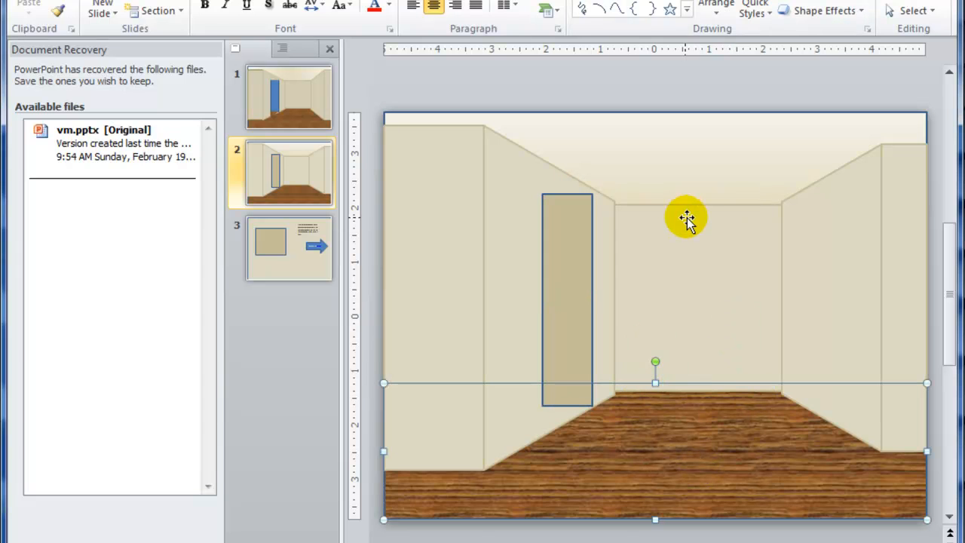
pyautogui.click(558, 285)
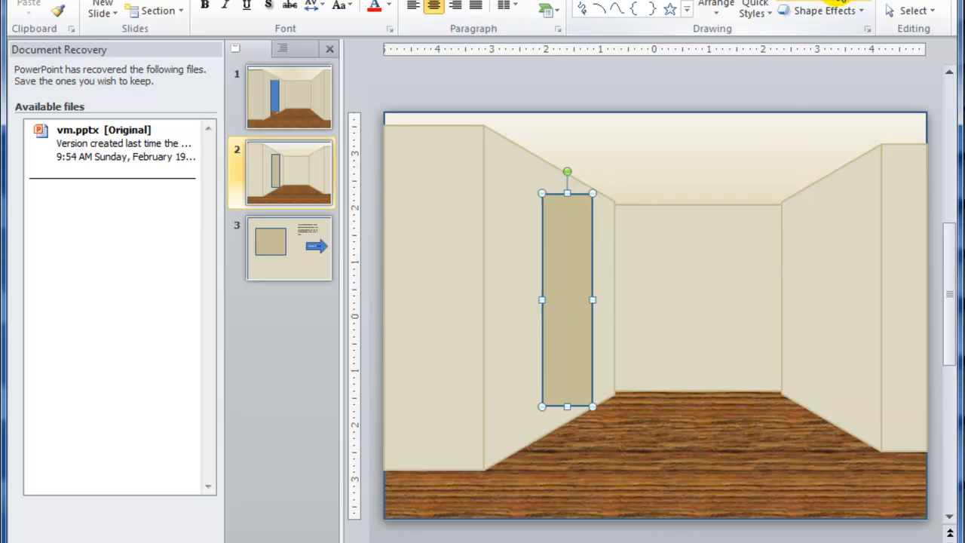
pyautogui.click(838, 2)
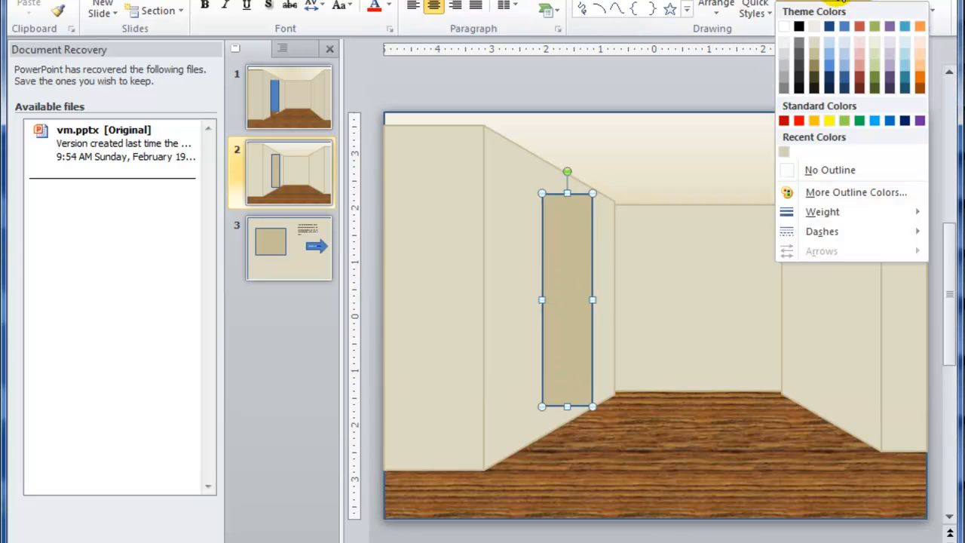
pyautogui.click(817, 62)
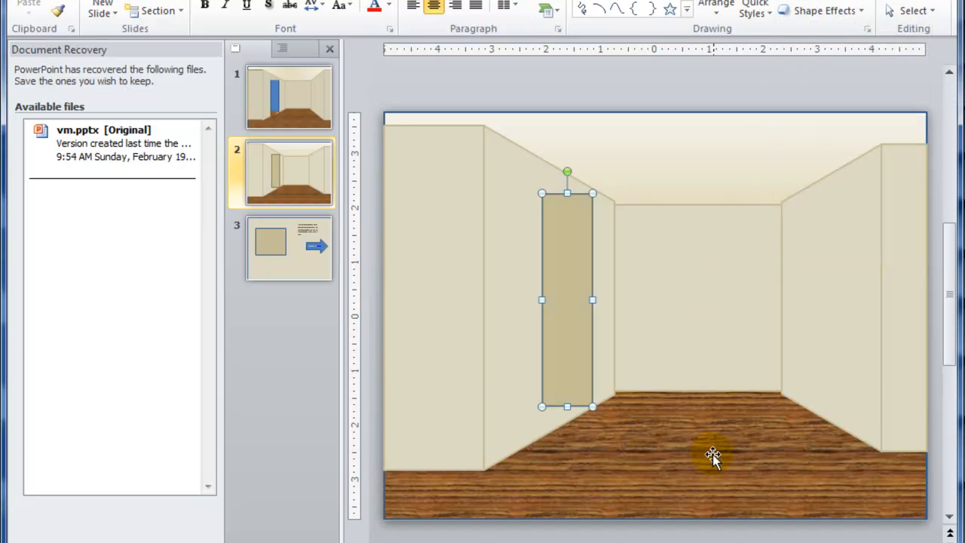
pyautogui.click(696, 469)
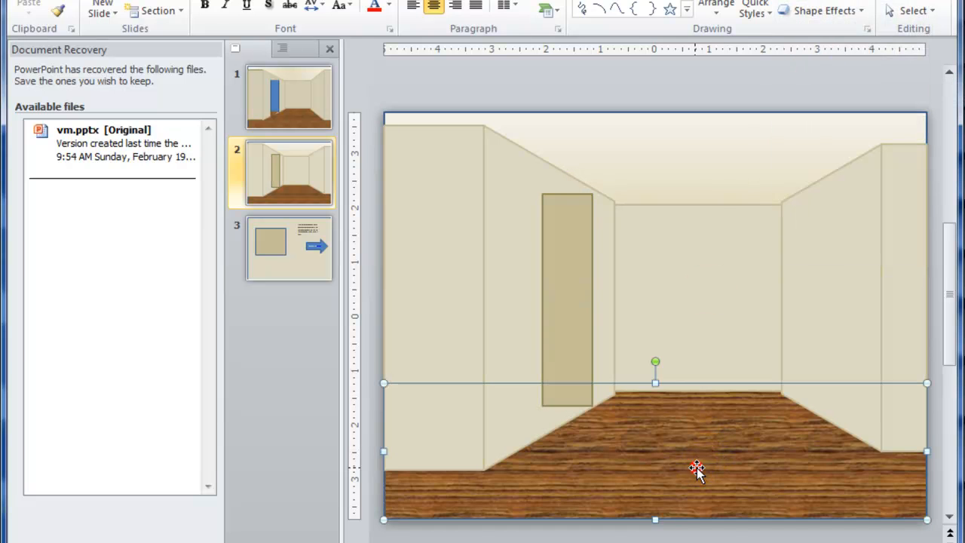
pyautogui.click(700, 184)
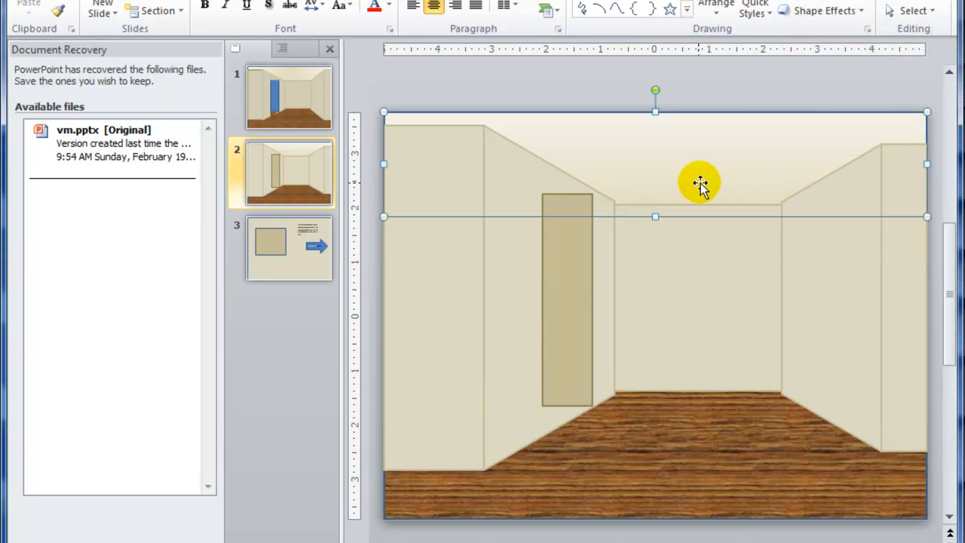
# Nudge the doorway rectangle down so its lower right corner meets the base edge of the left wall
pyautogui.click(573, 375)
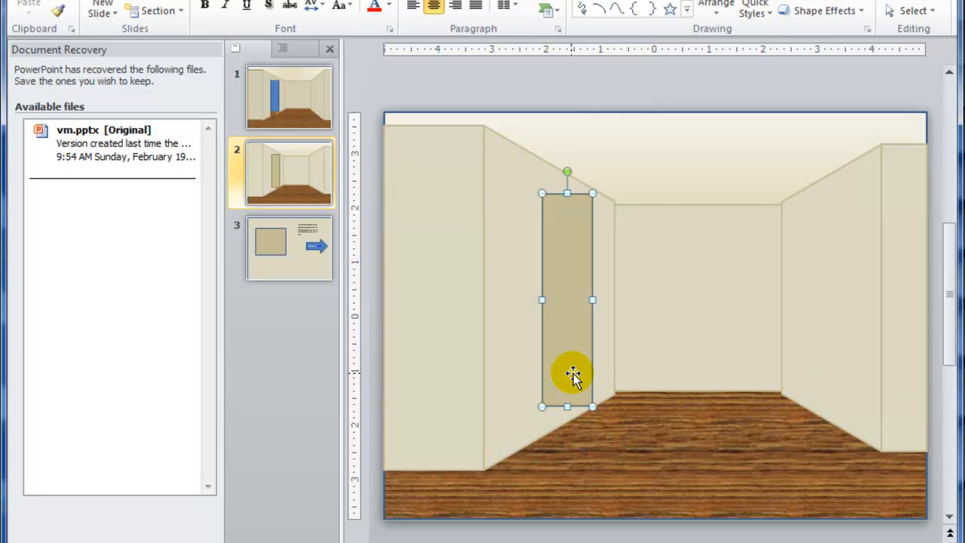
pyautogui.press('Down')
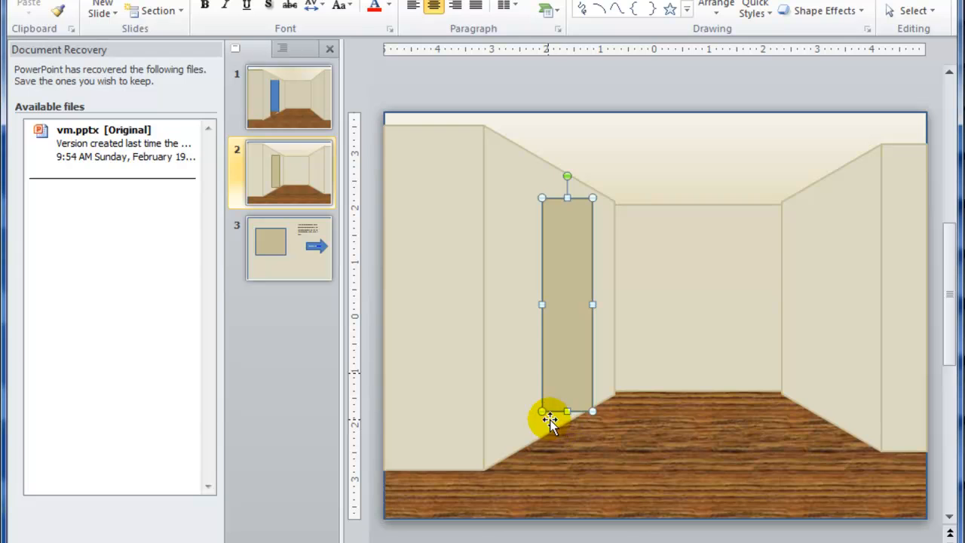
pyautogui.click(594, 451)
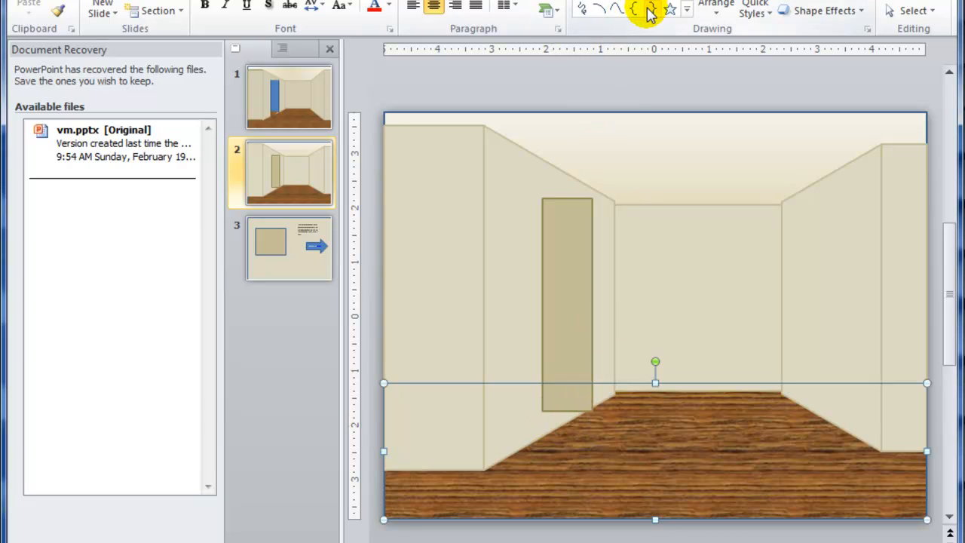
# Draw a small right triangle directly beneath the doorway rectangle on slide 2, starting at its lower left corner
pyautogui.click(688, 7)
pyautogui.click(686, 2)
pyautogui.click(686, 2)
pyautogui.scroll(-1, 687, 3)
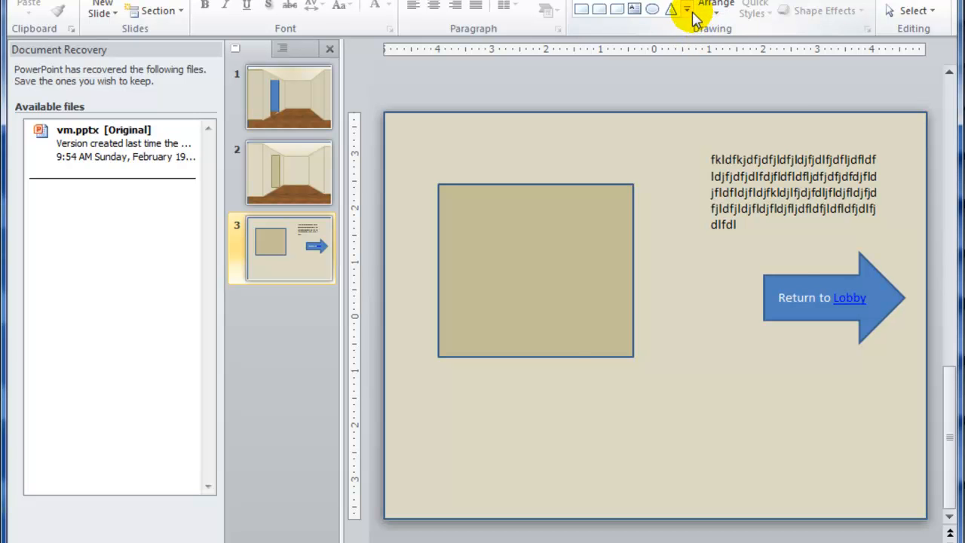
pyautogui.click(688, 10)
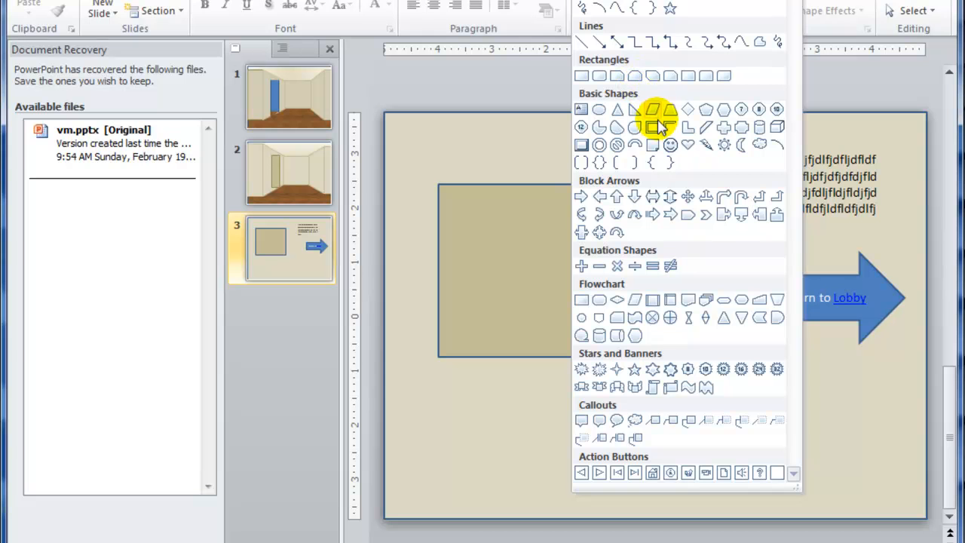
pyautogui.click(636, 111)
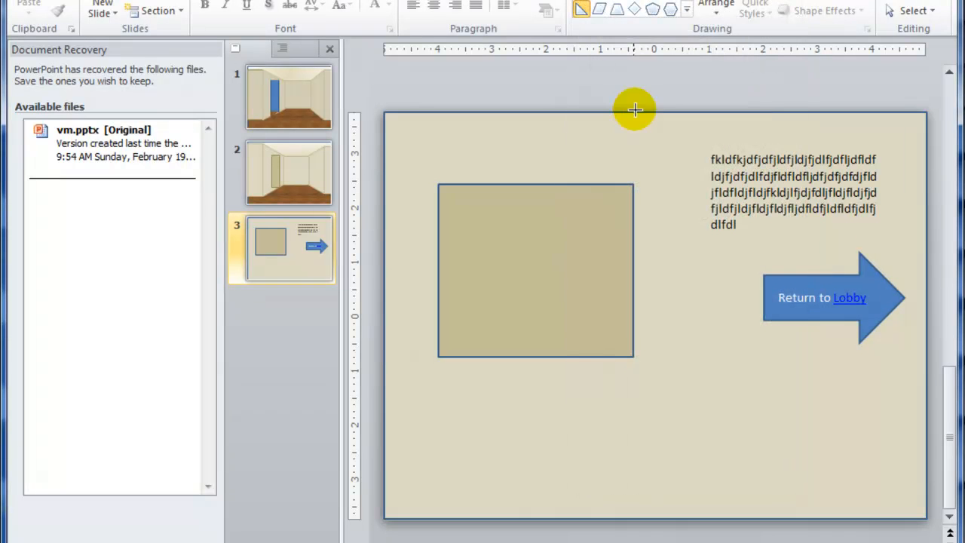
pyautogui.click(298, 167)
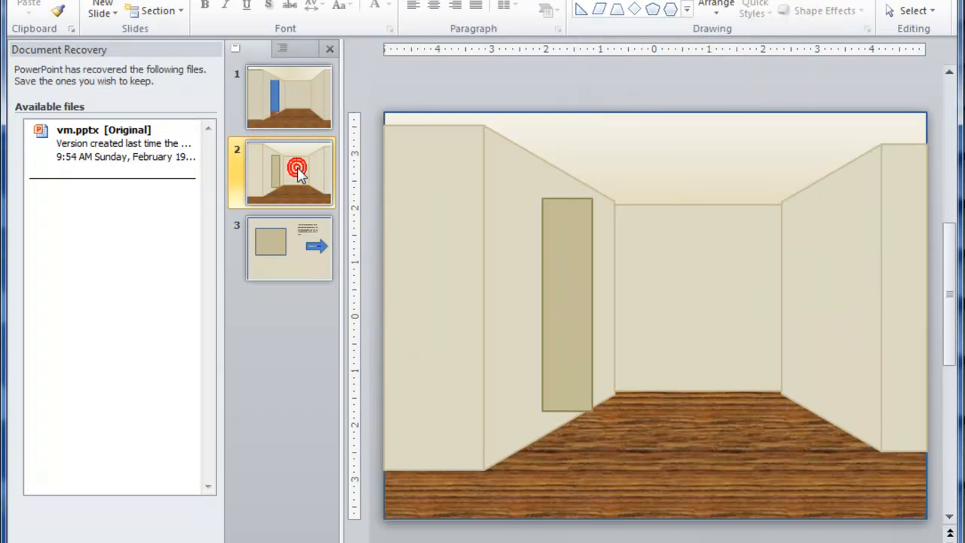
pyautogui.click(581, 11)
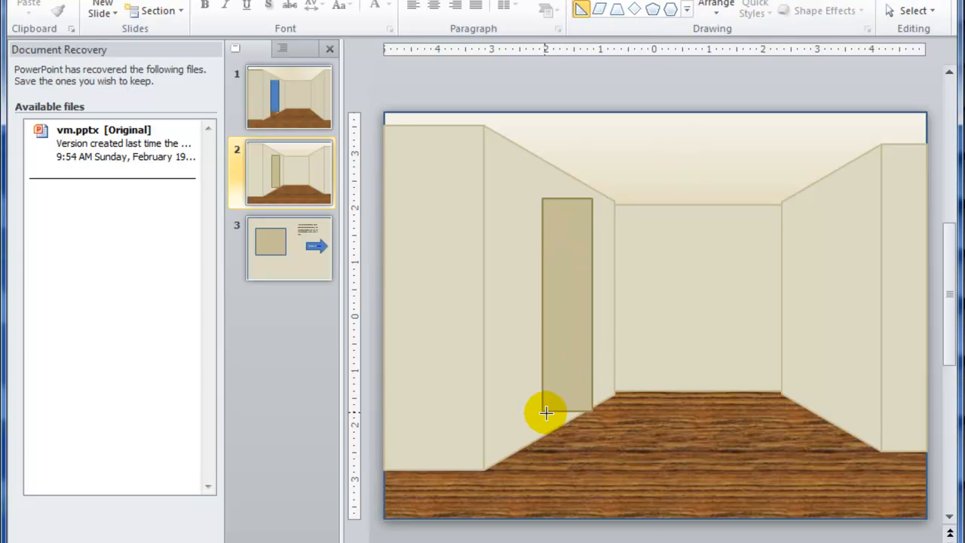
pyautogui.moveTo(543, 416); pyautogui.dragTo(600, 447)
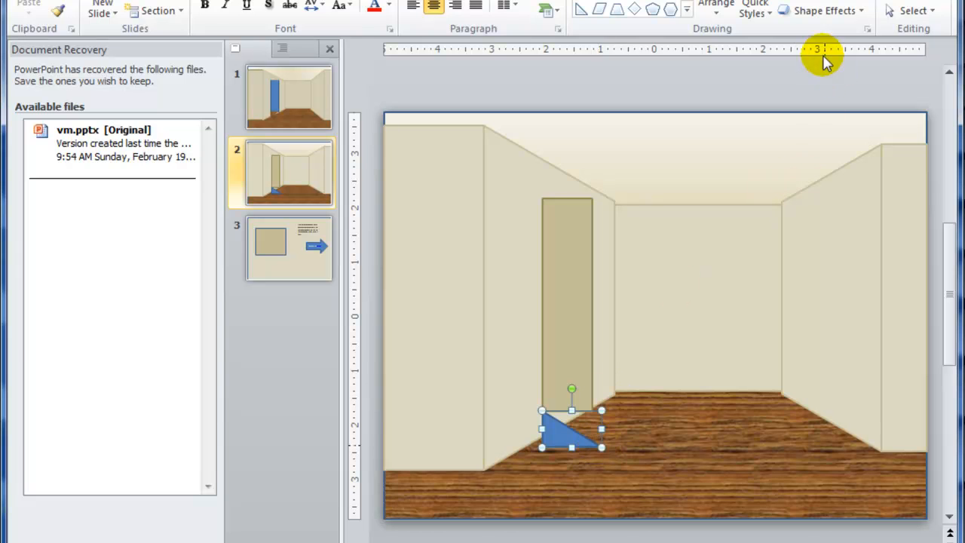
# Flip the right triangle beneath the doorway vertically
pyautogui.click(717, 9)
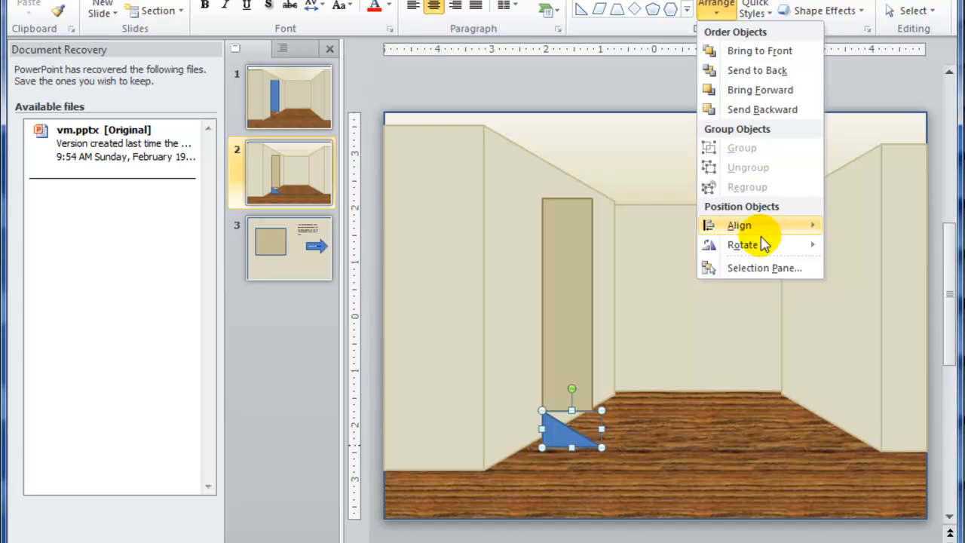
pyautogui.moveTo(766, 249)
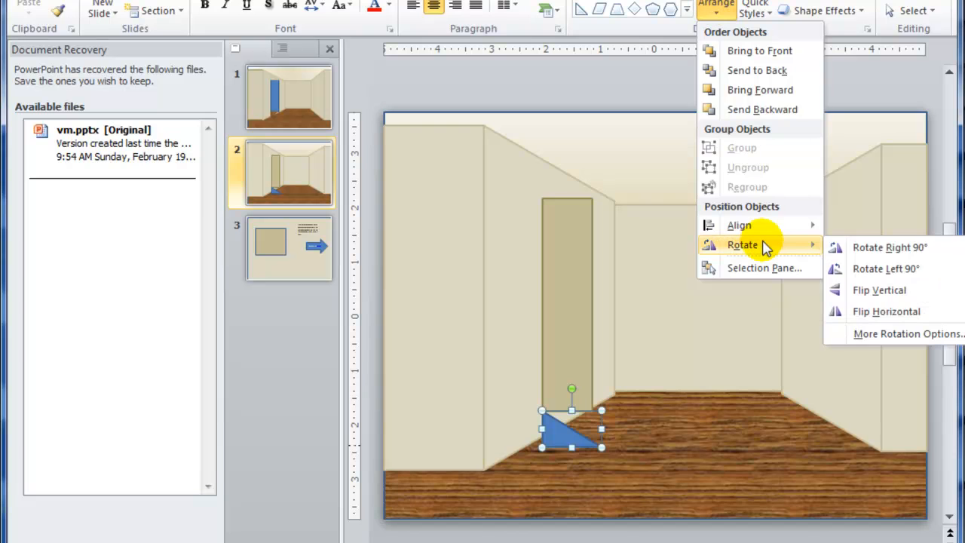
pyautogui.click(879, 291)
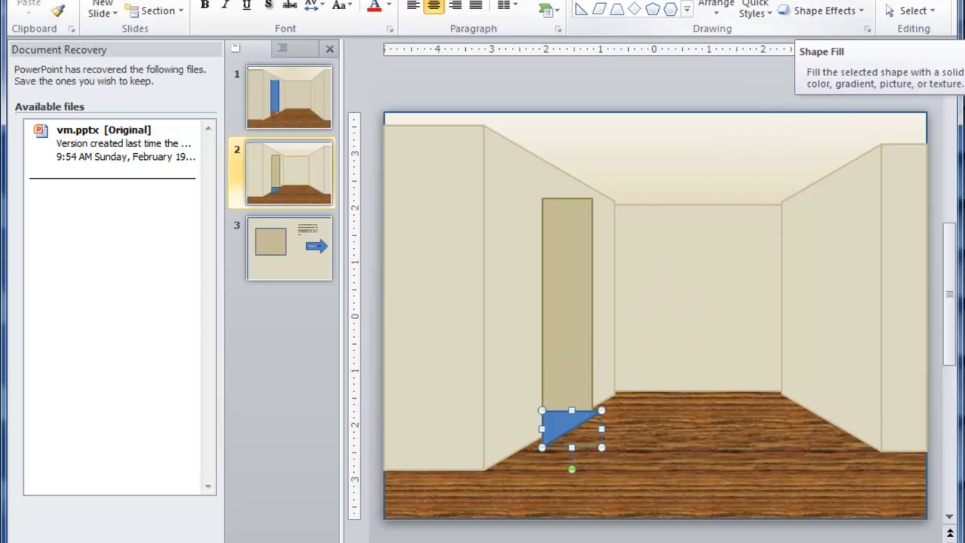
# Fill the triangle beneath the doorway with the floor's dark wood texture and remove its outline
pyautogui.click(800, 0)
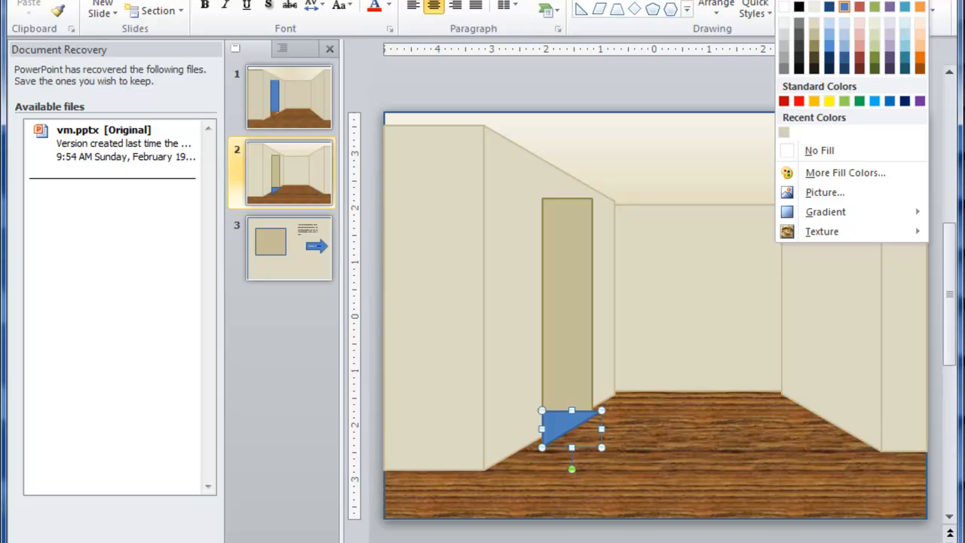
pyautogui.click(855, 232)
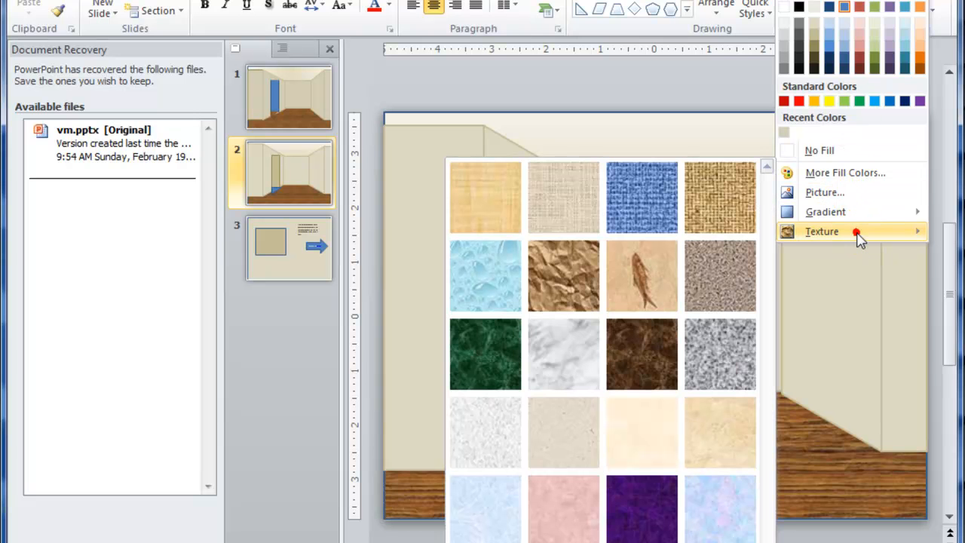
pyautogui.click(564, 541)
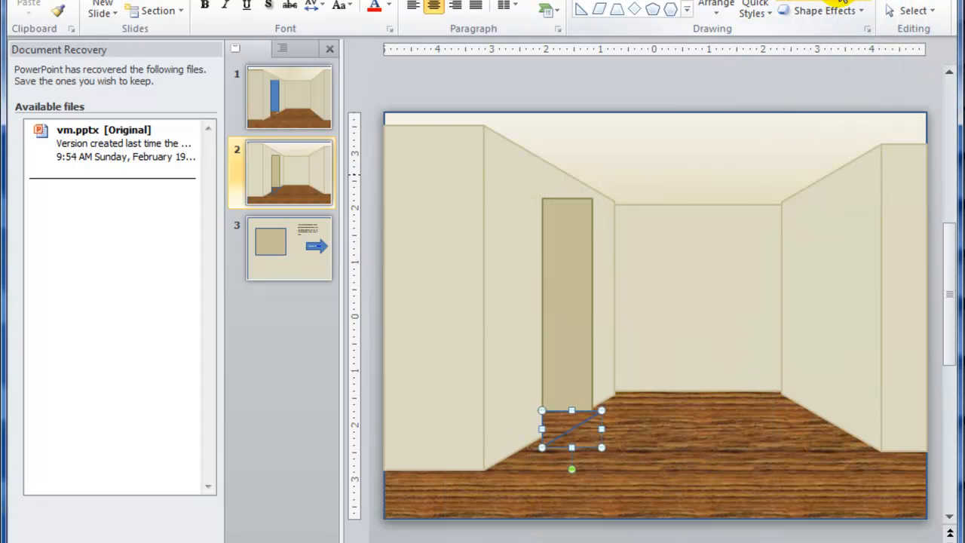
pyautogui.click(839, 2)
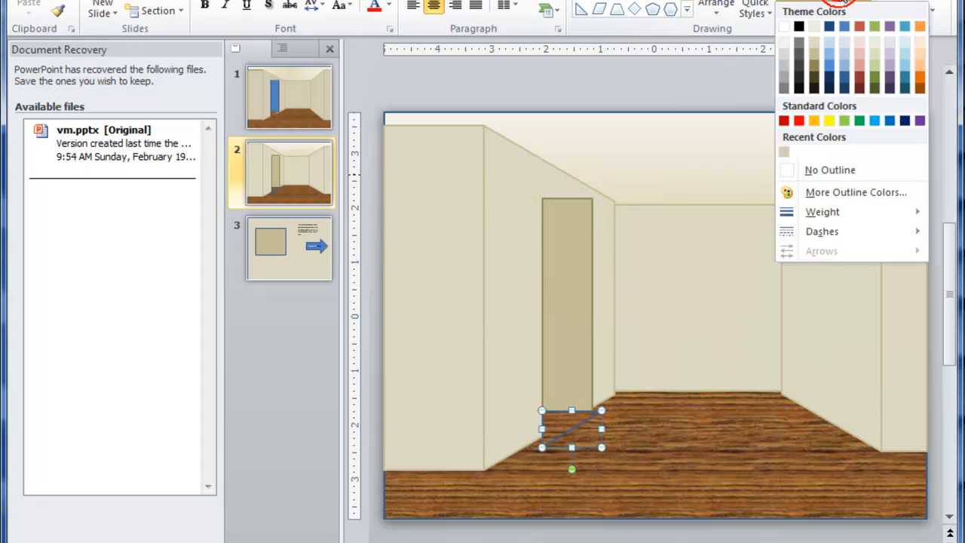
pyautogui.click(814, 173)
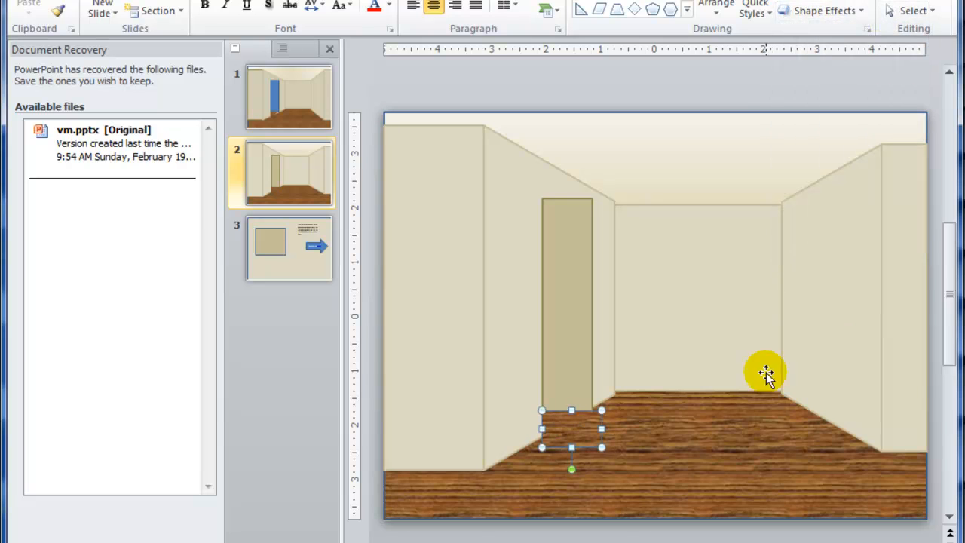
pyautogui.click(771, 433)
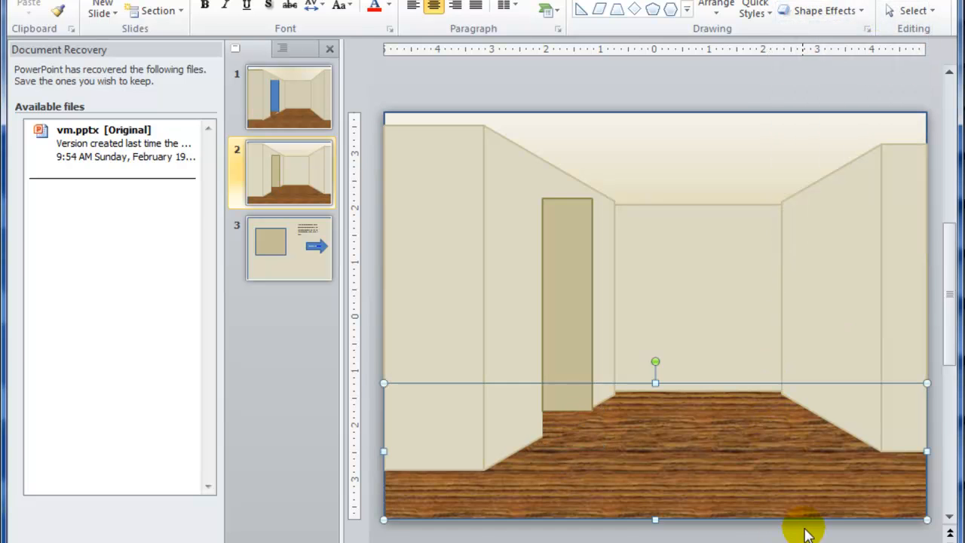
# Draw a thin right triangle directly on top of the doorway rectangle on slide 2, spanning its full width
pyautogui.click(409, 88)
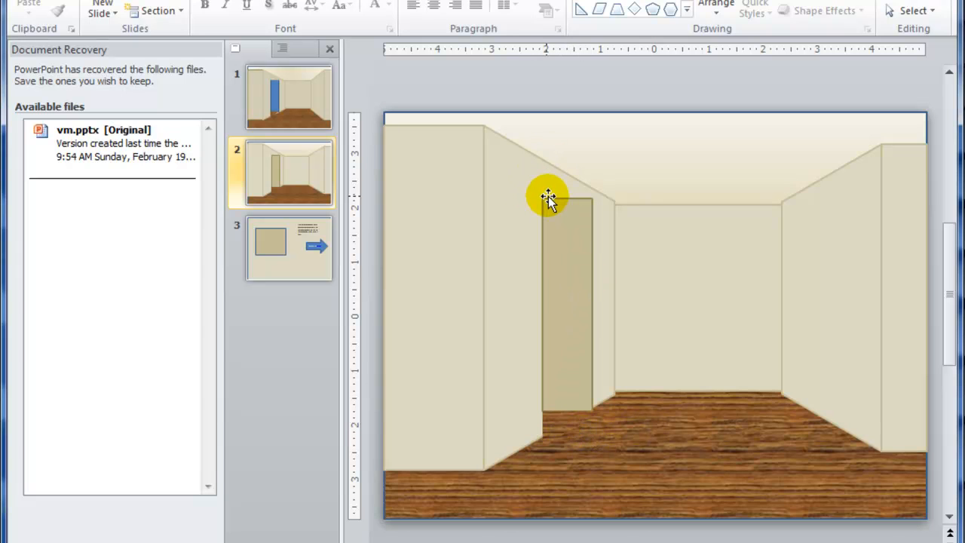
pyautogui.click(580, 10)
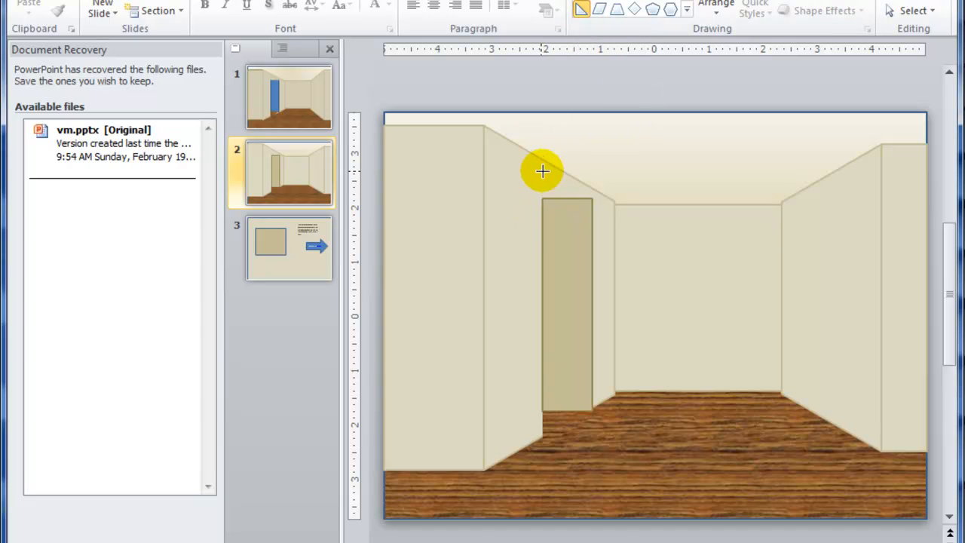
pyautogui.moveTo(543, 184)
pyautogui.mouseDown()
pyautogui.moveTo(550, 196)
pyautogui.moveTo(592, 199)
pyautogui.mouseUp()
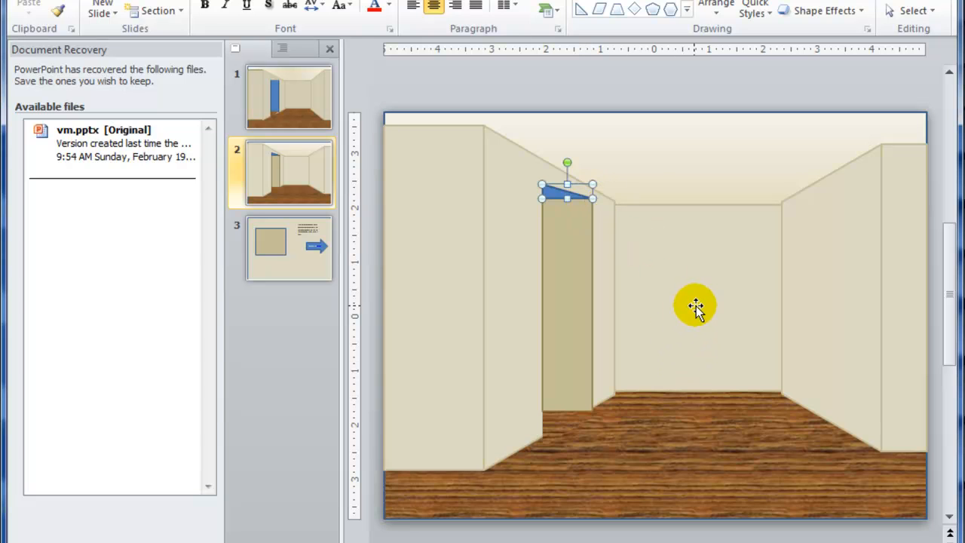
# Fill the triangle above the doorway with the walls' tan shade and set its outline to Tan, Background 2, Darker 25%
pyautogui.click(822, 1)
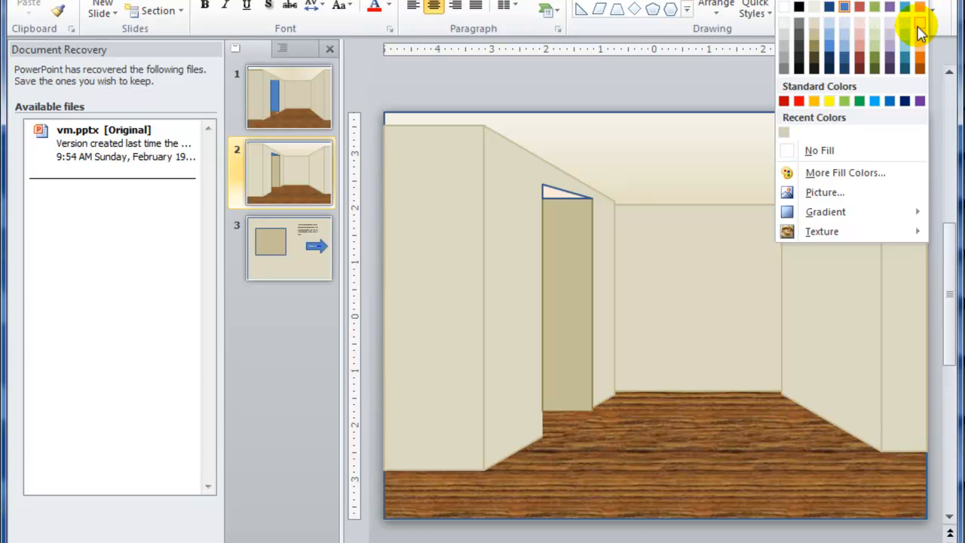
pyautogui.click(815, 29)
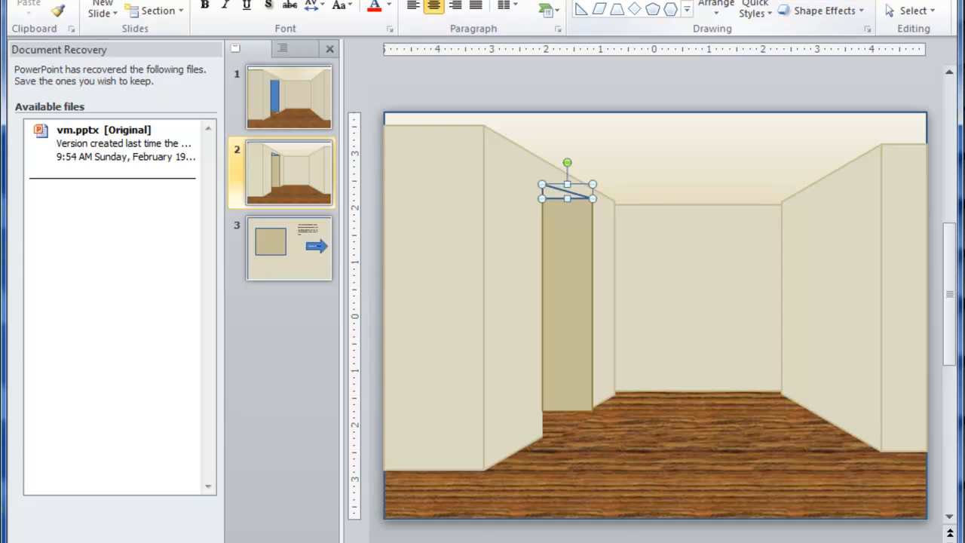
pyautogui.click(841, 1)
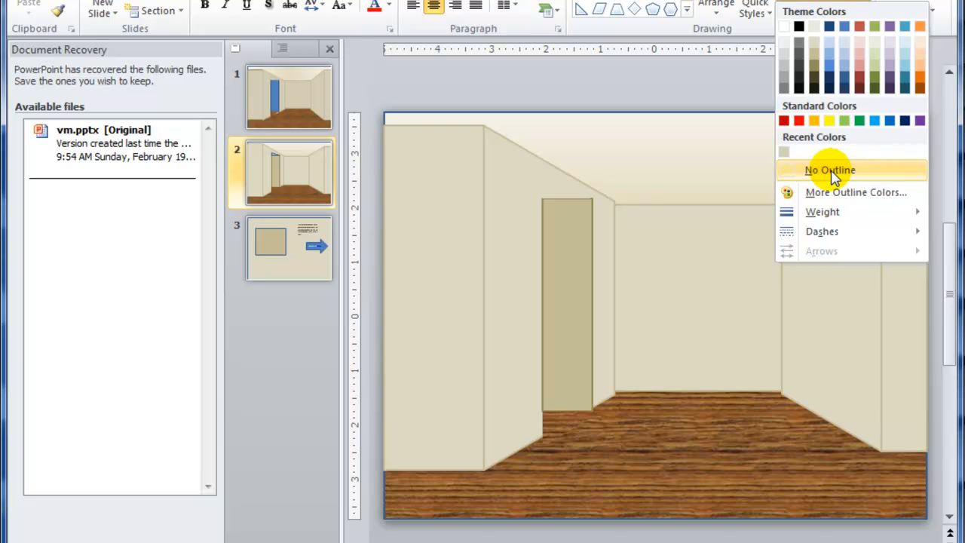
pyautogui.click(813, 57)
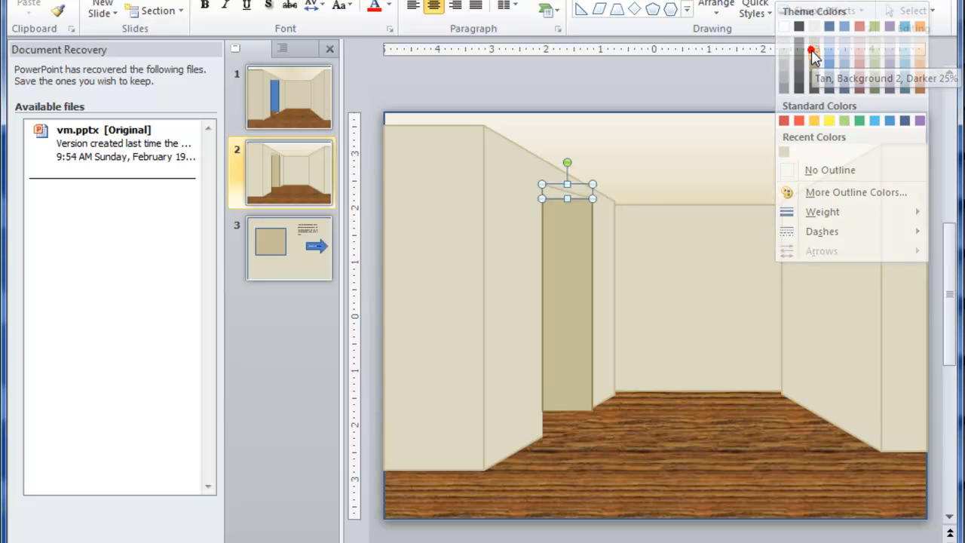
# Deselect the shapes, preview the presentation as a slide show, and return to editing slide 2
pyautogui.click(736, 492)
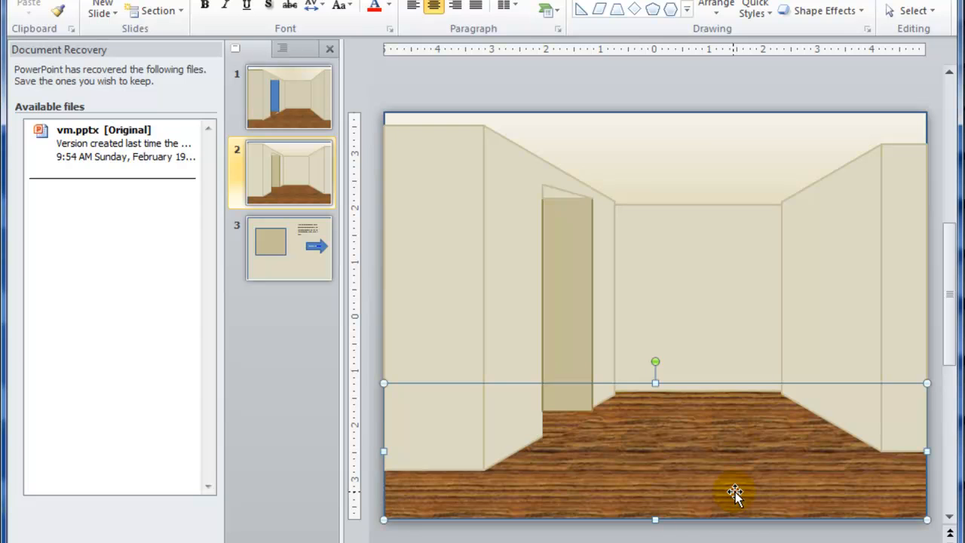
pyautogui.click(686, 144)
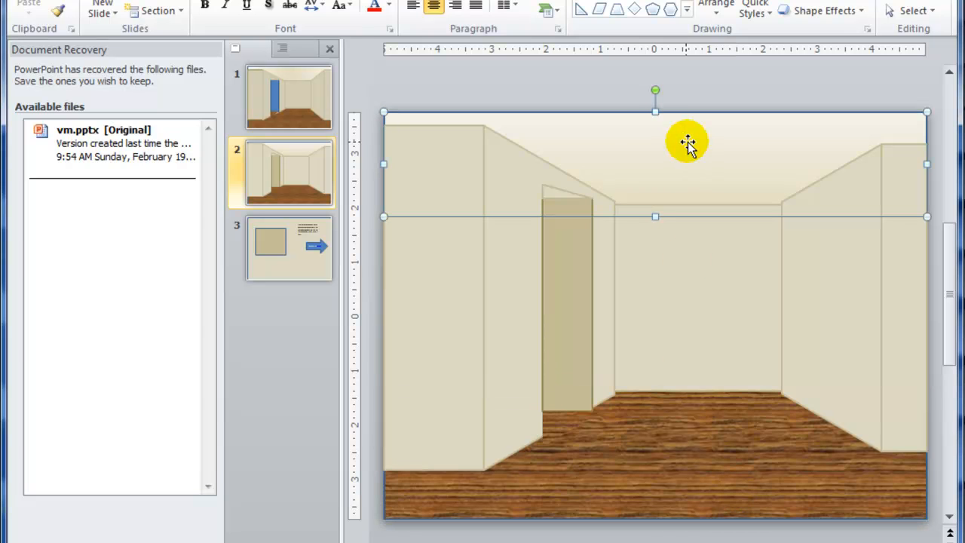
pyautogui.click(588, 83)
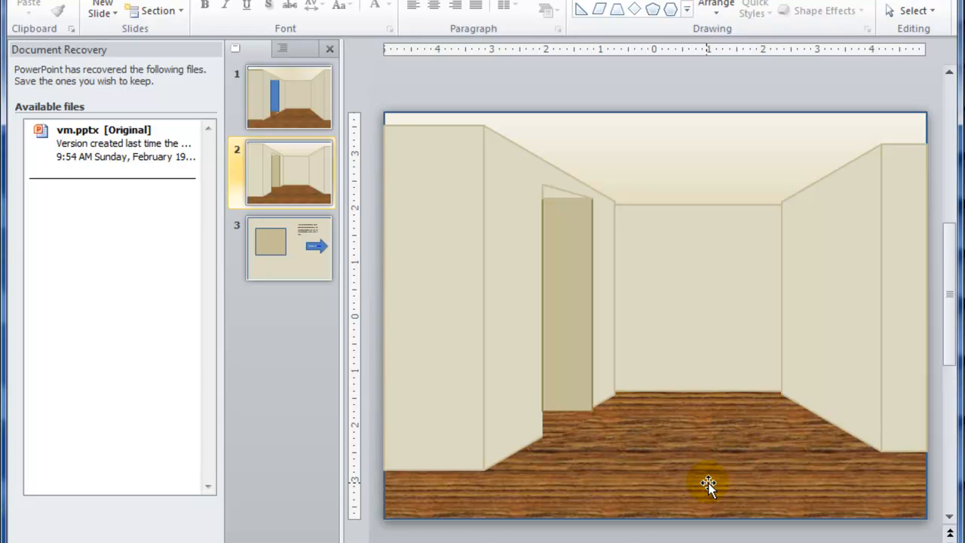
pyautogui.press('F5')
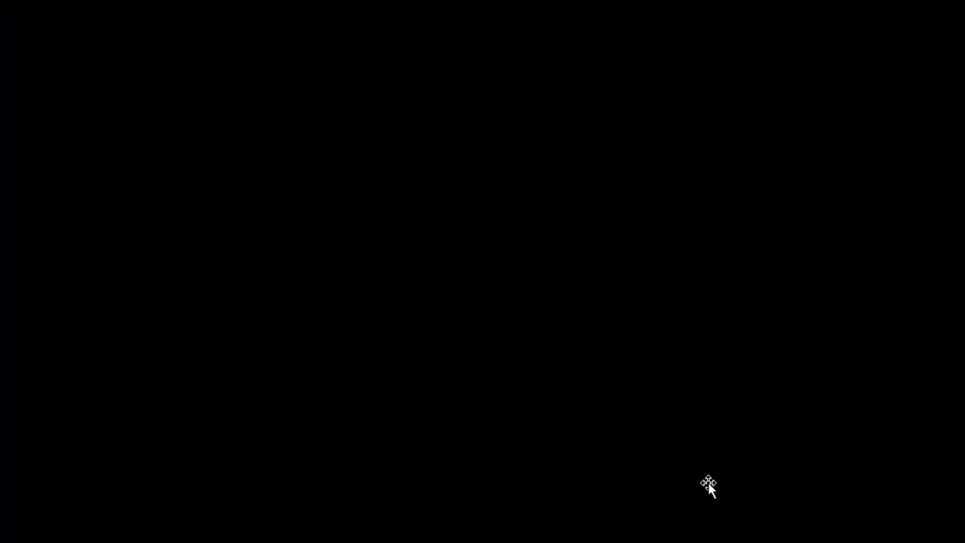
pyautogui.press('Escape')
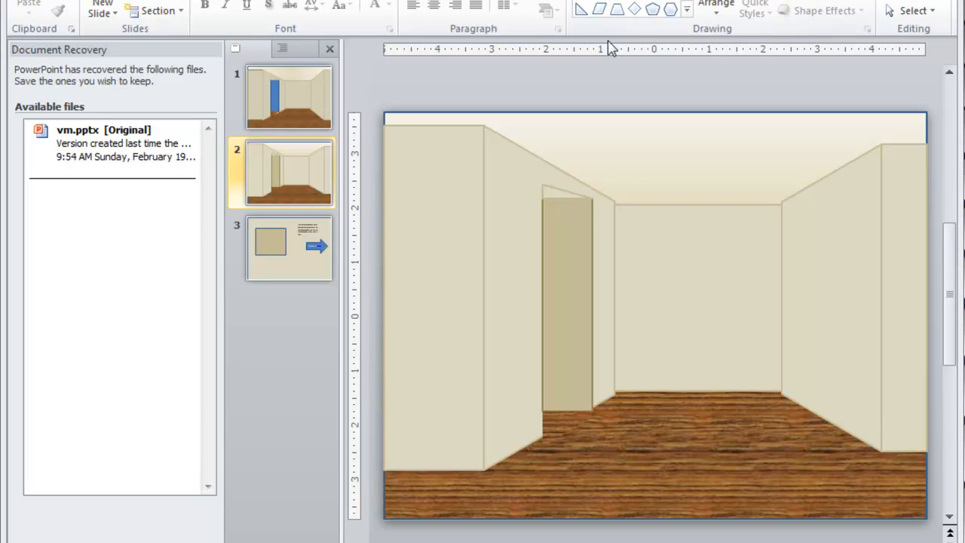
# Shift the doorway rectangle slightly right and add a narrow text box over it reading "George Washington"
pyautogui.click(554, 232)
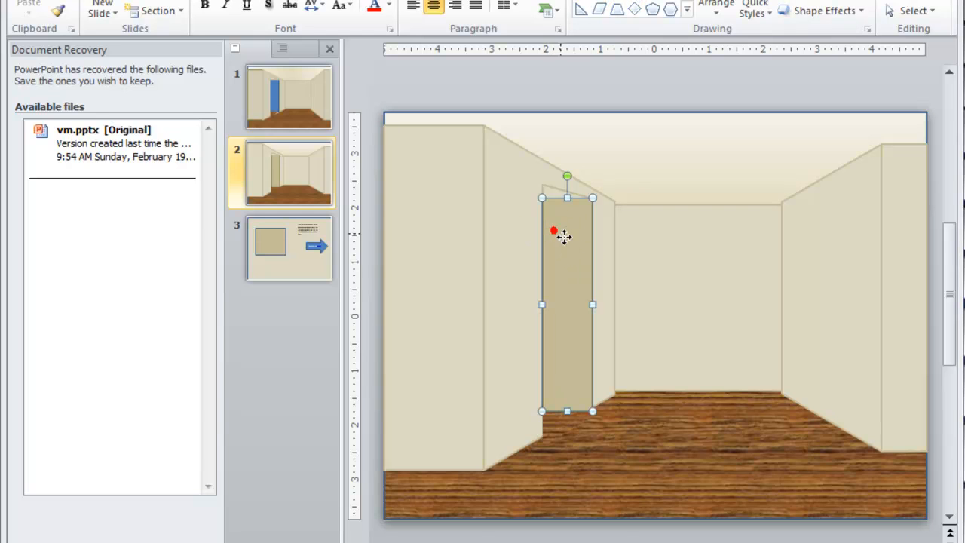
pyautogui.moveTo(557, 234); pyautogui.dragTo(556, 231)
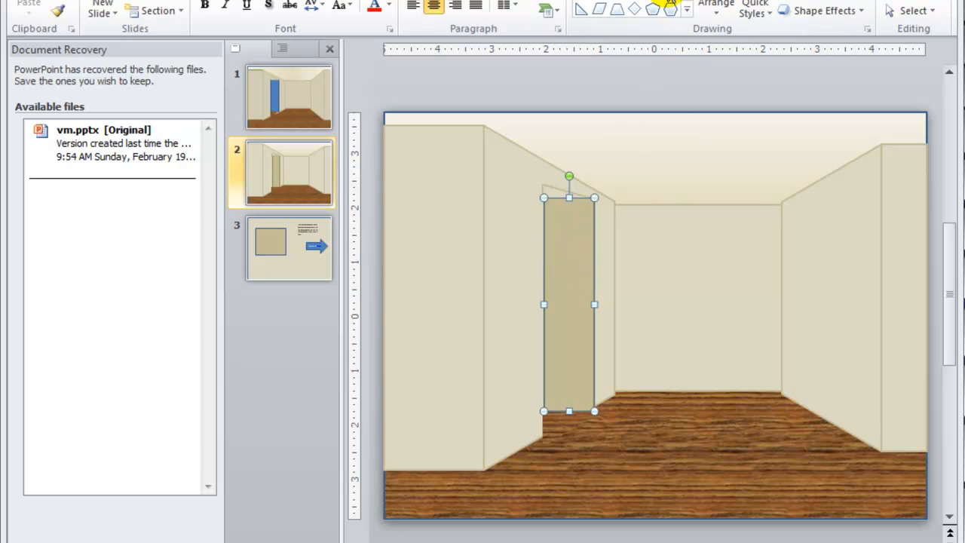
pyautogui.click(635, 0)
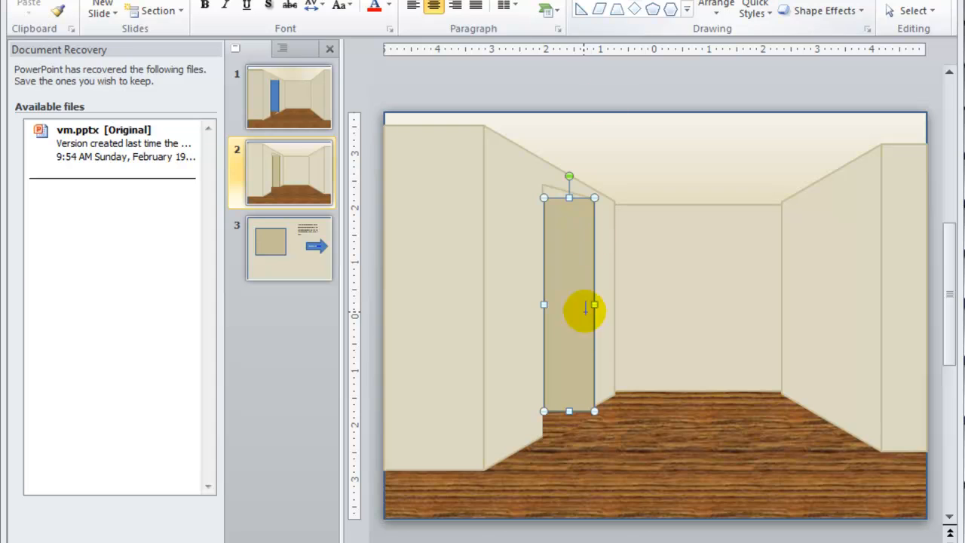
pyautogui.moveTo(558, 252); pyautogui.dragTo(558, 264)
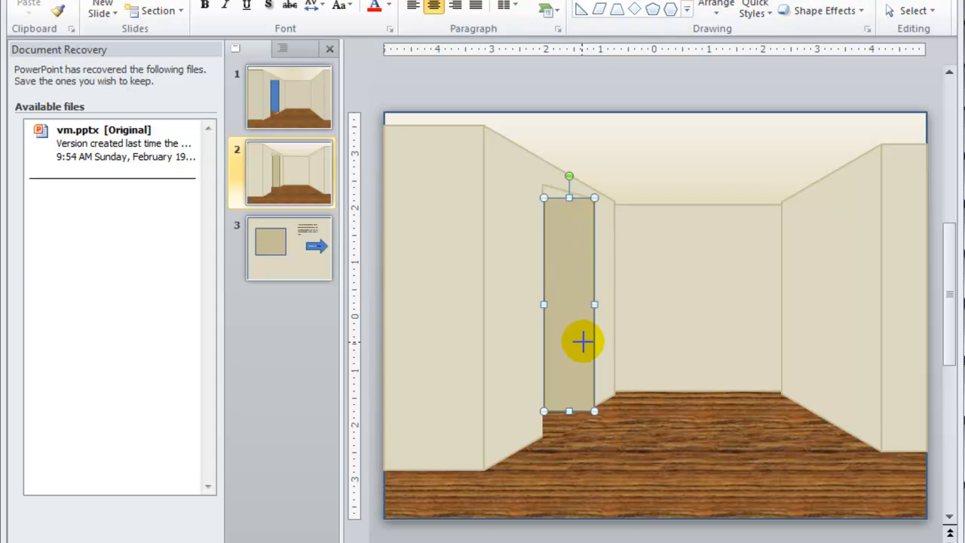
pyautogui.moveTo(584, 357); pyautogui.dragTo(584, 368)
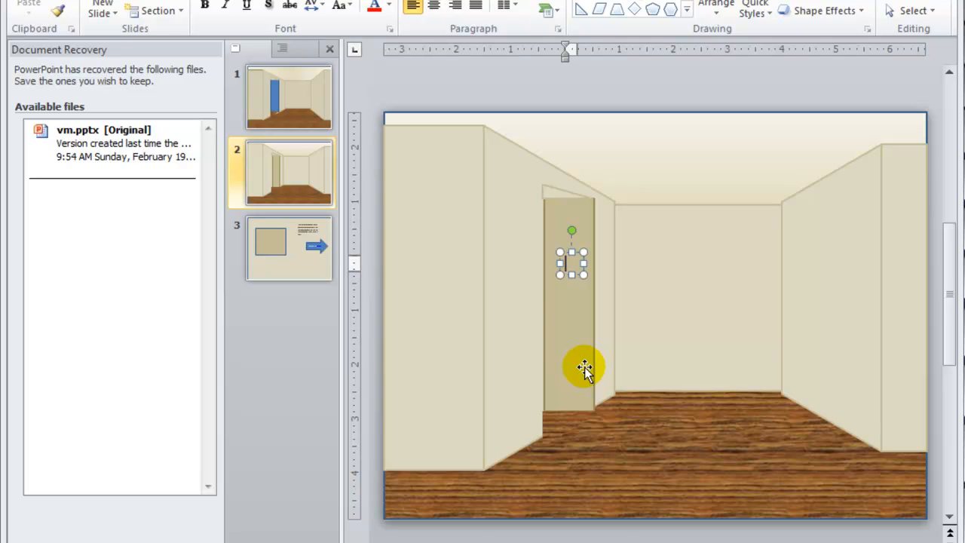
pyautogui.write('Geo')
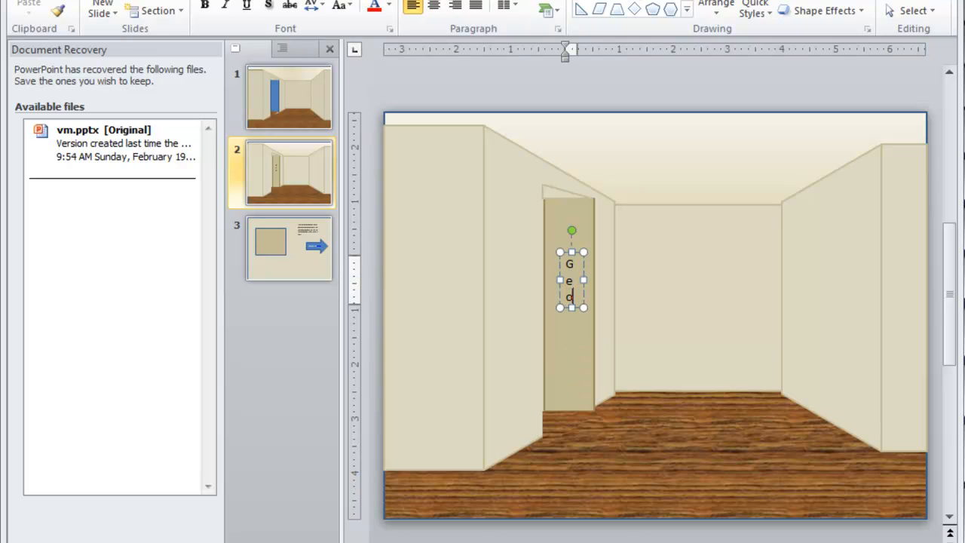
pyautogui.write('rge Washington')
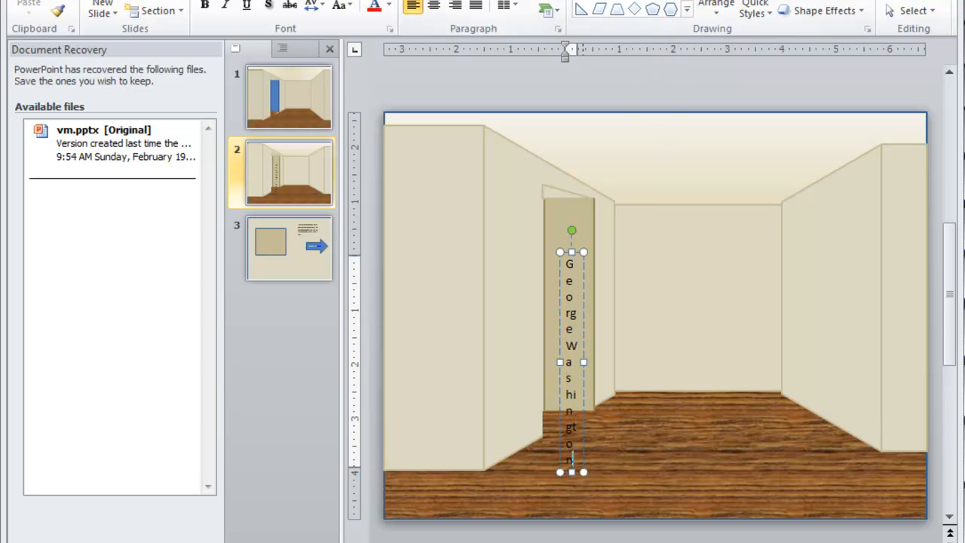
# Rotate all of the "George Washington" text by 270° and shorten its text box from the upper edge
pyautogui.click(547, 3)
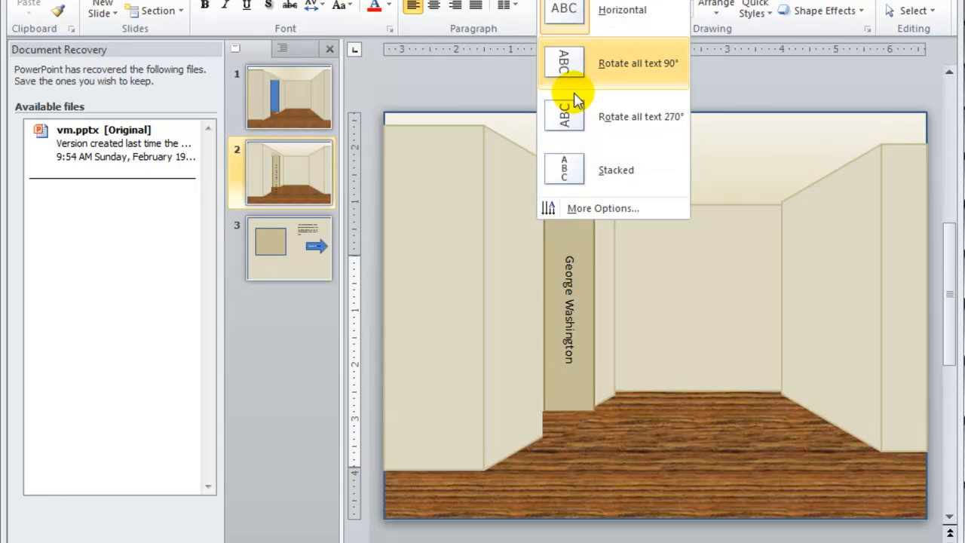
pyautogui.click(578, 119)
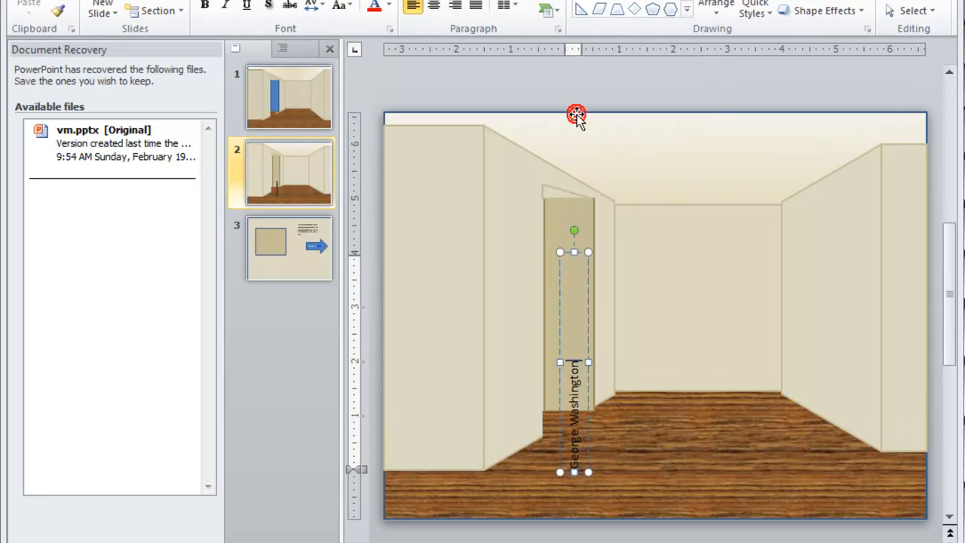
pyautogui.click(574, 252)
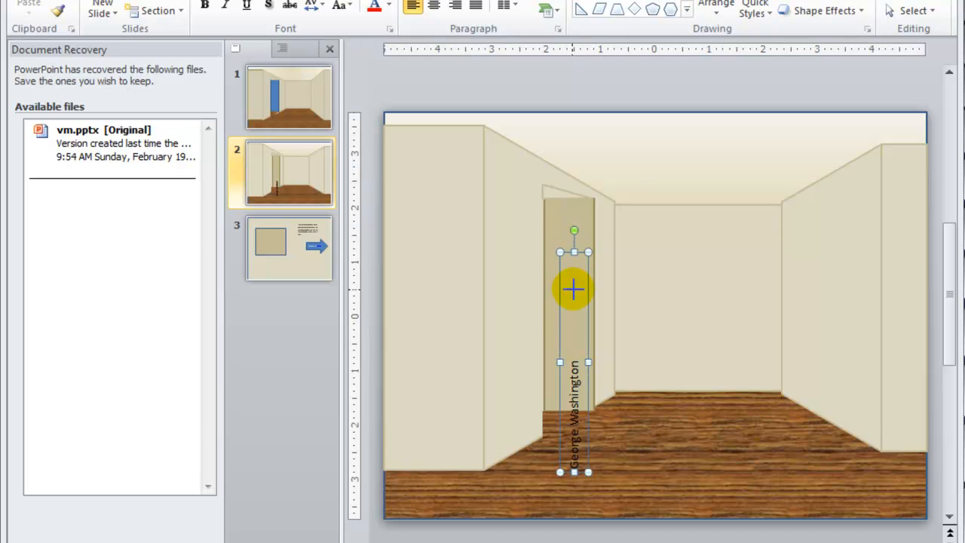
pyautogui.moveTo(574, 252); pyautogui.dragTo(573, 328)
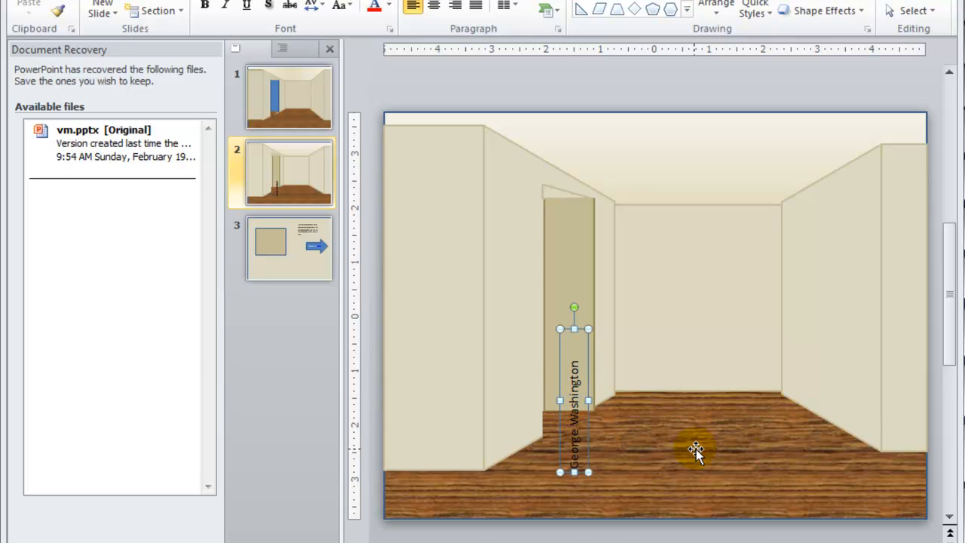
# Move the "George Washington" text box up until it sits centred on the doorway, and deselect it
pyautogui.press('Up')
pyautogui.press('Up')
pyautogui.press('Up')
pyautogui.press('Up')
pyautogui.press('Up')
pyautogui.press('Up')
pyautogui.press('Up')
pyautogui.press('Up')
pyautogui.press('Up')
pyautogui.press('Up')
pyautogui.press('Up')
pyautogui.press('Up')
pyautogui.press('Up')
pyautogui.press('Up')
pyautogui.press('Up')
pyautogui.press('Up')
pyautogui.press('Up')
pyautogui.press('Up')
pyautogui.press('Up')
pyautogui.press('Up')
pyautogui.press('Up')
pyautogui.press('Up')
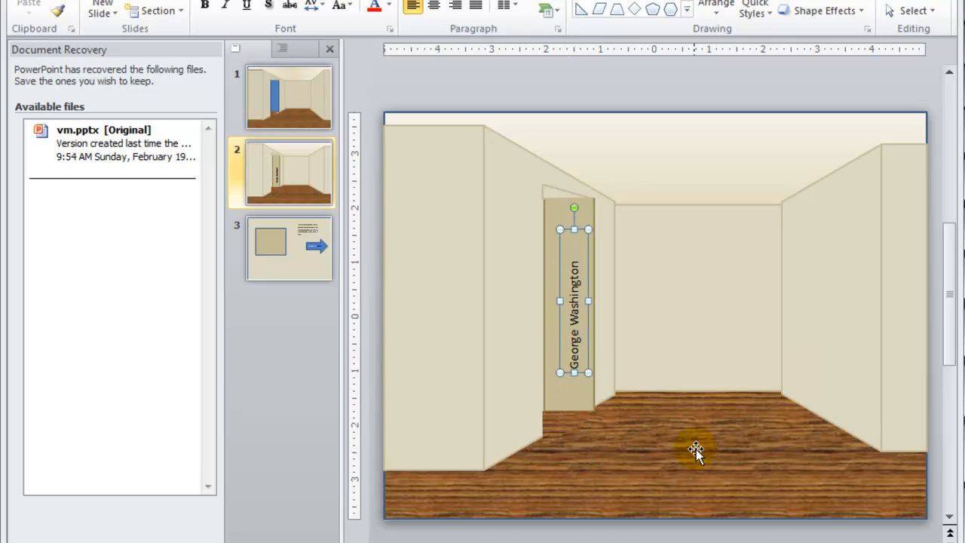
pyautogui.click(728, 417)
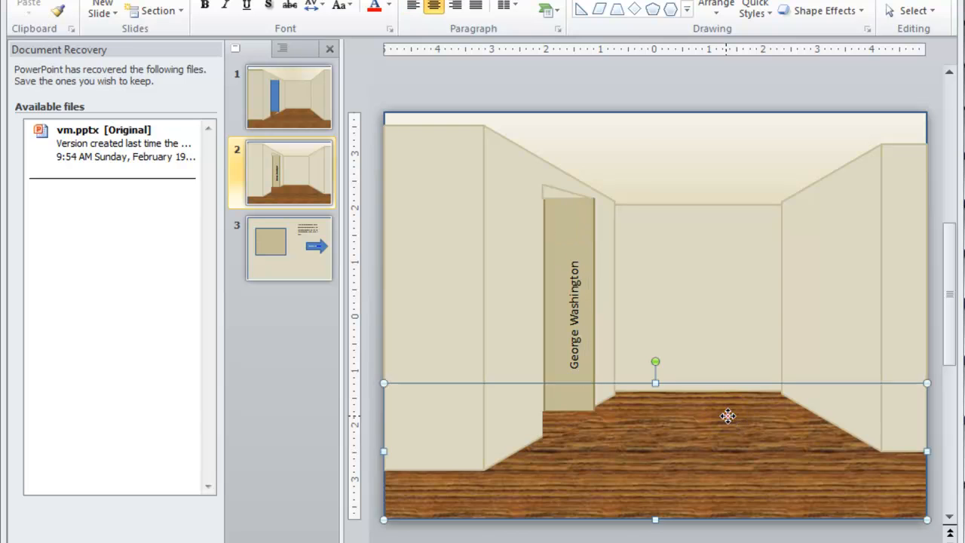
pyautogui.click(673, 154)
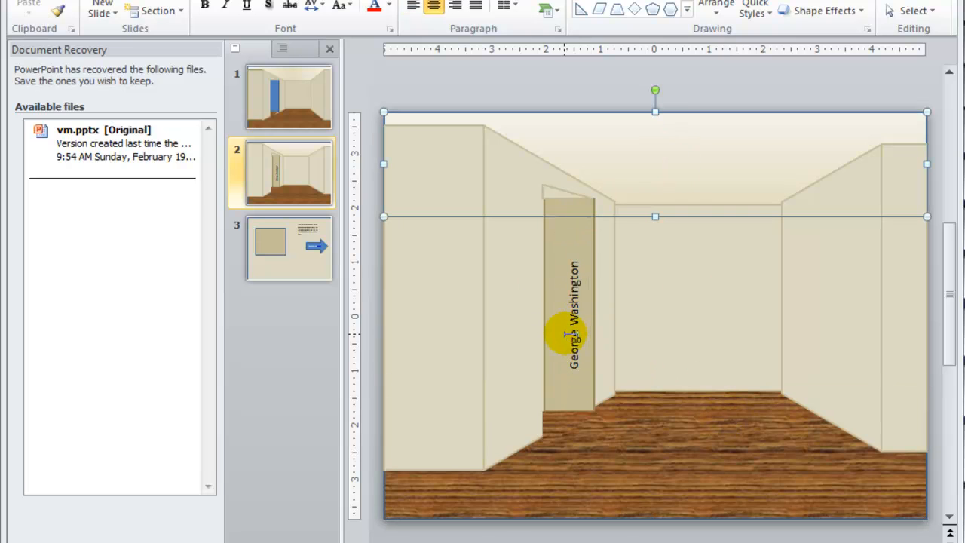
pyautogui.click(435, 81)
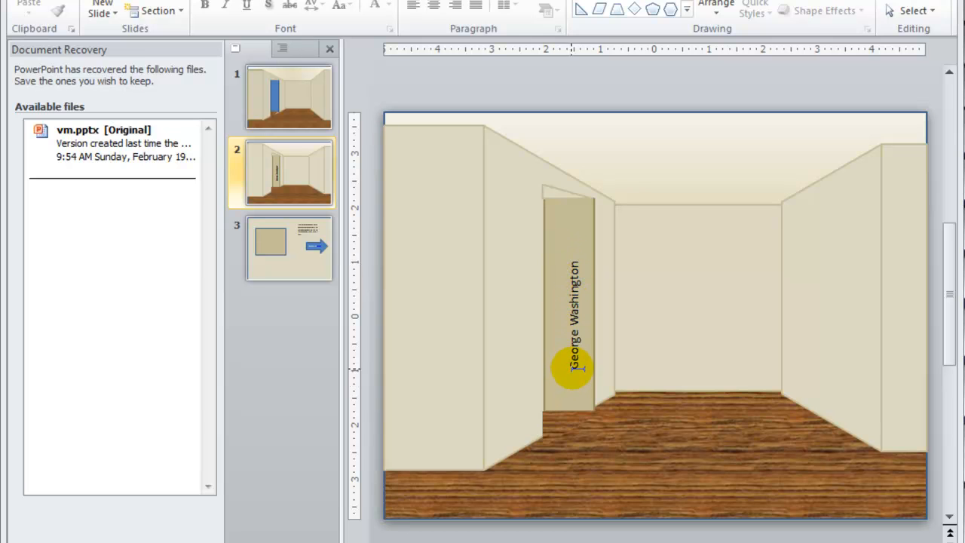
# Hyperlink the "George Washington" text on the doorway to Slide 3 in this document
pyautogui.moveTo(578, 367); pyautogui.dragTo(576, 267)
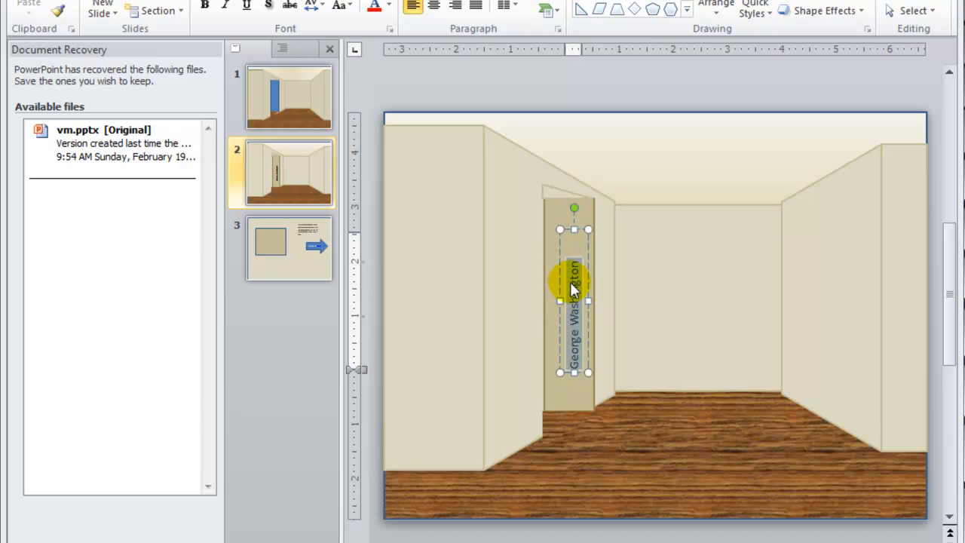
pyautogui.rightClick(577, 296)
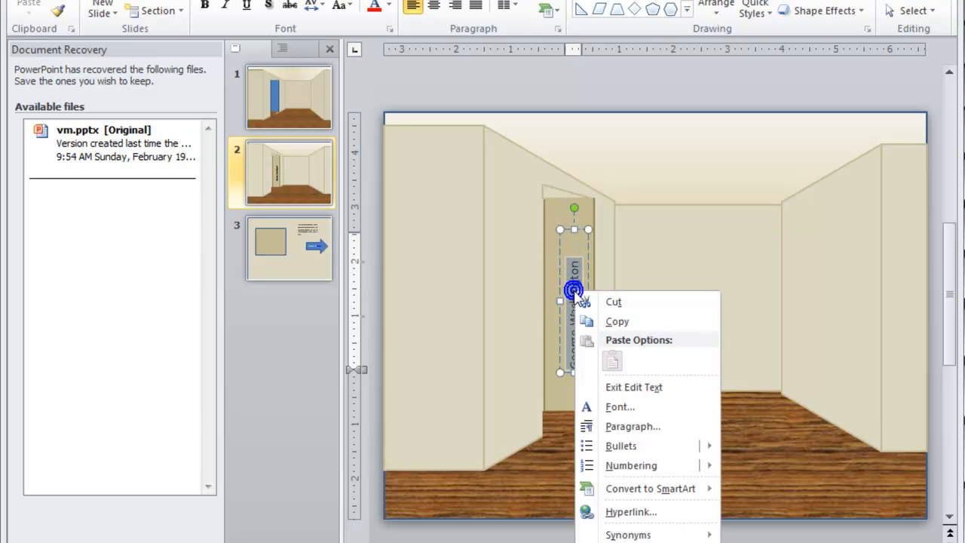
pyautogui.click(631, 512)
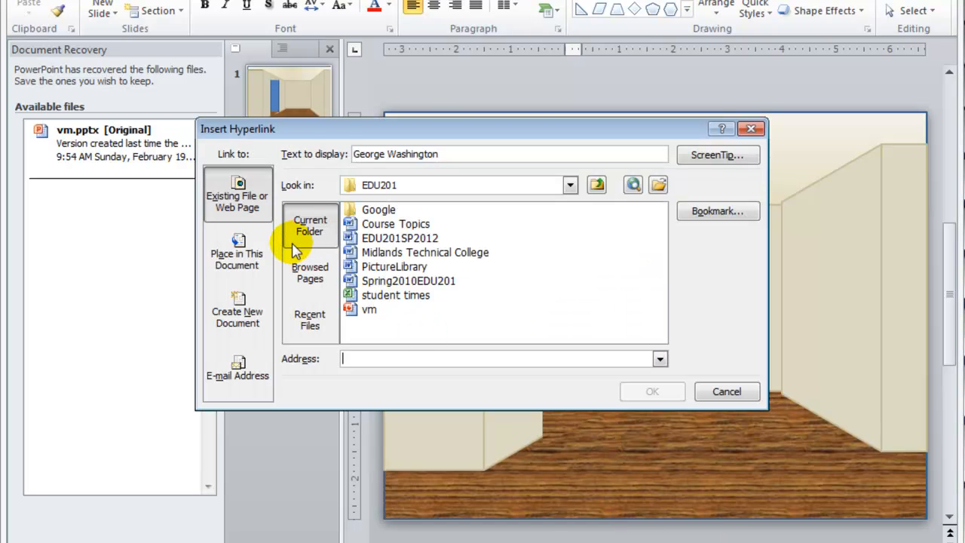
pyautogui.click(251, 251)
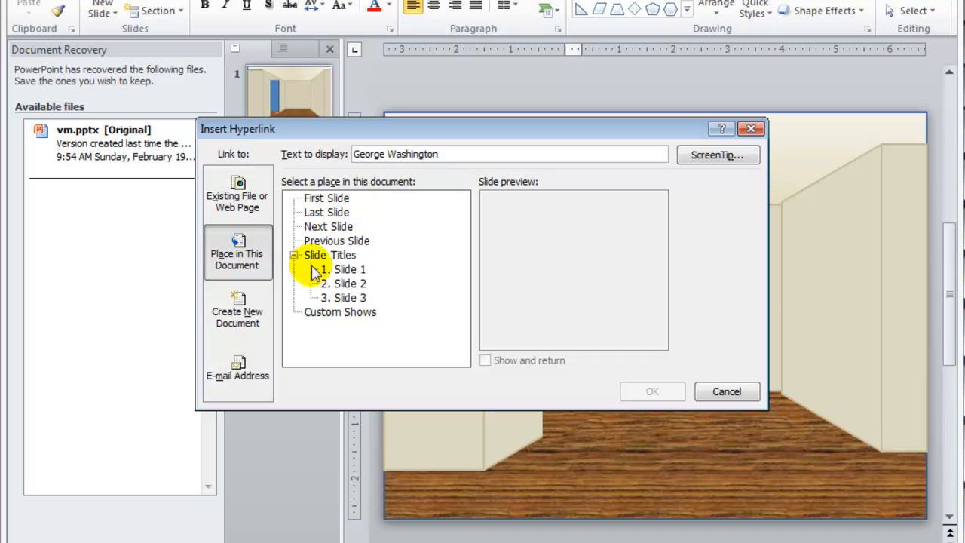
pyautogui.click(345, 299)
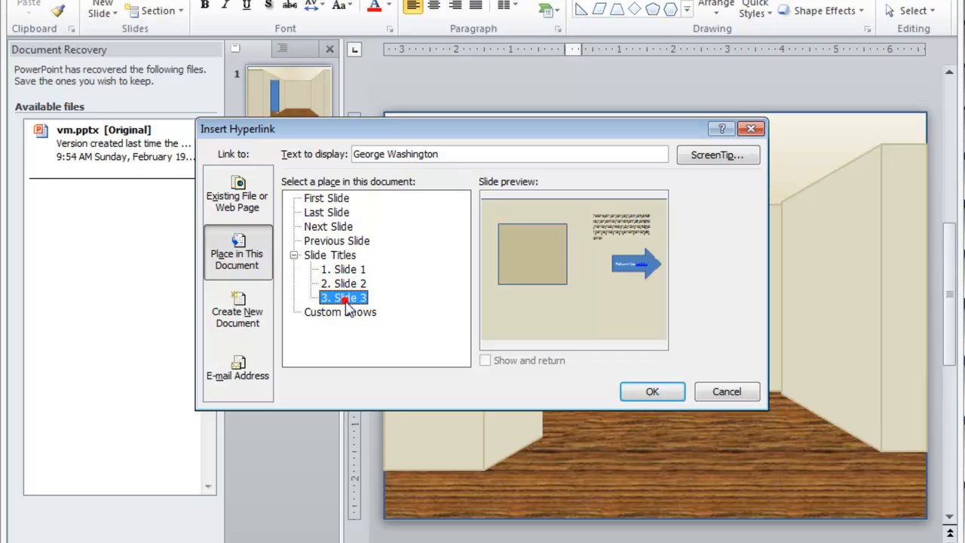
pyautogui.click(669, 395)
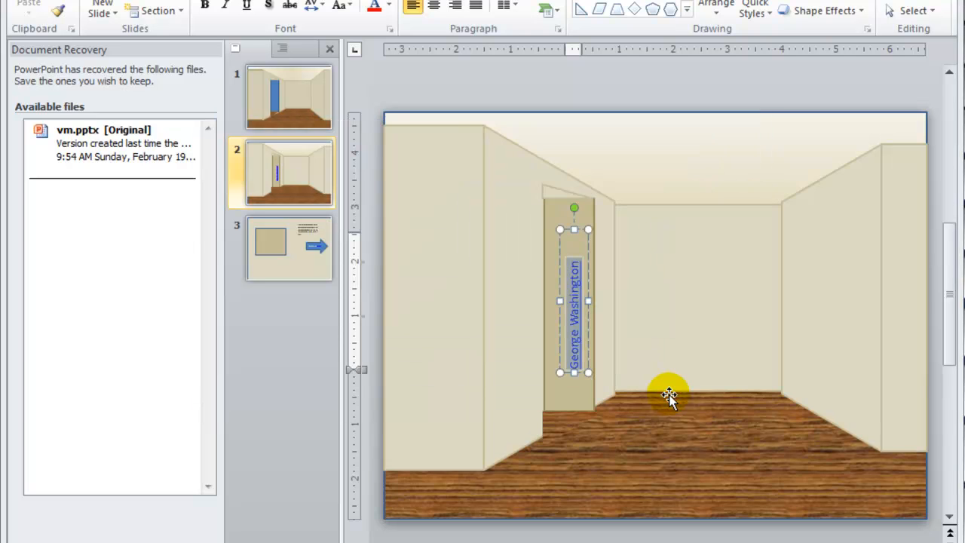
pyautogui.click(669, 433)
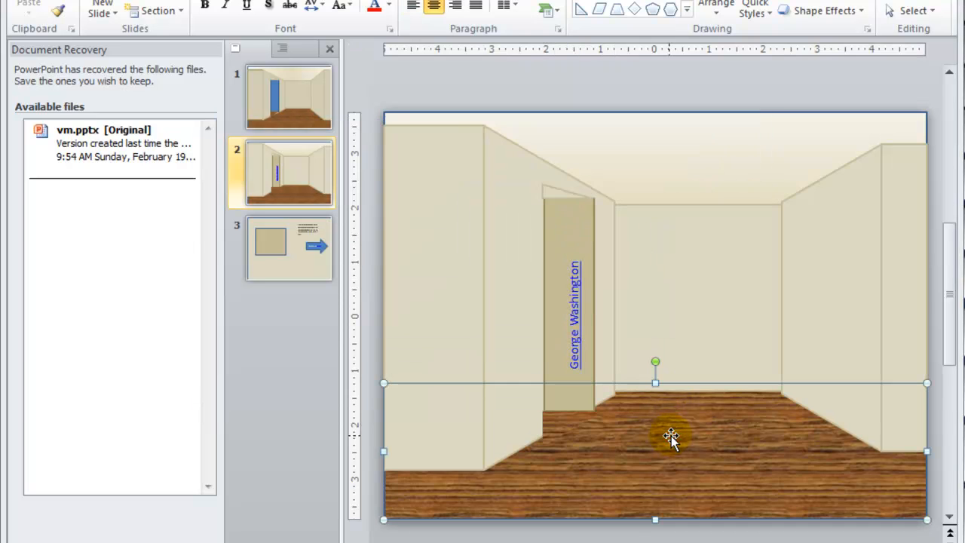